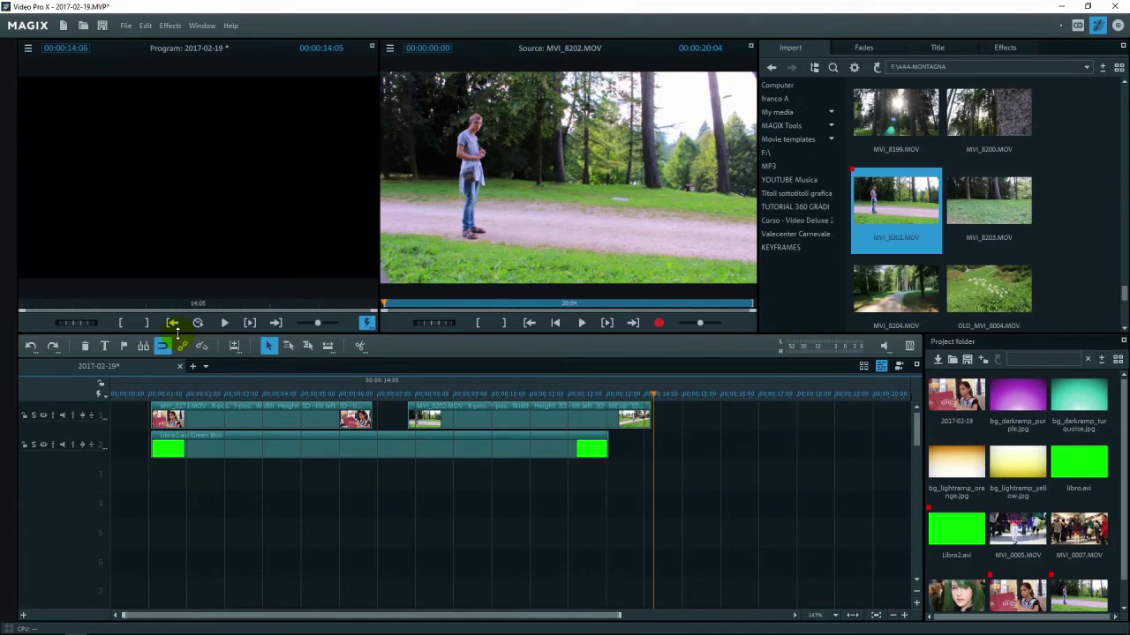
- Scrub through the finished book composite to review both green-screen openings and their keyed-in clips
{"action": "left_click", "coordinate": [184, 393]}
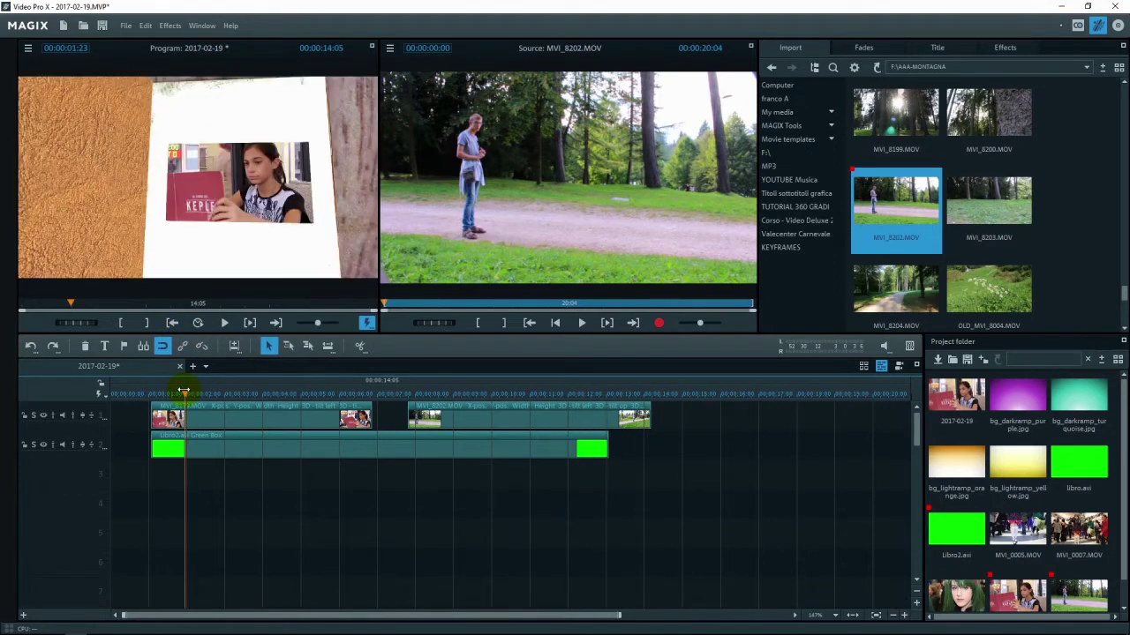
{"action": "left_click_drag", "start_coordinate": [184, 393], "coordinate": [385, 395]}
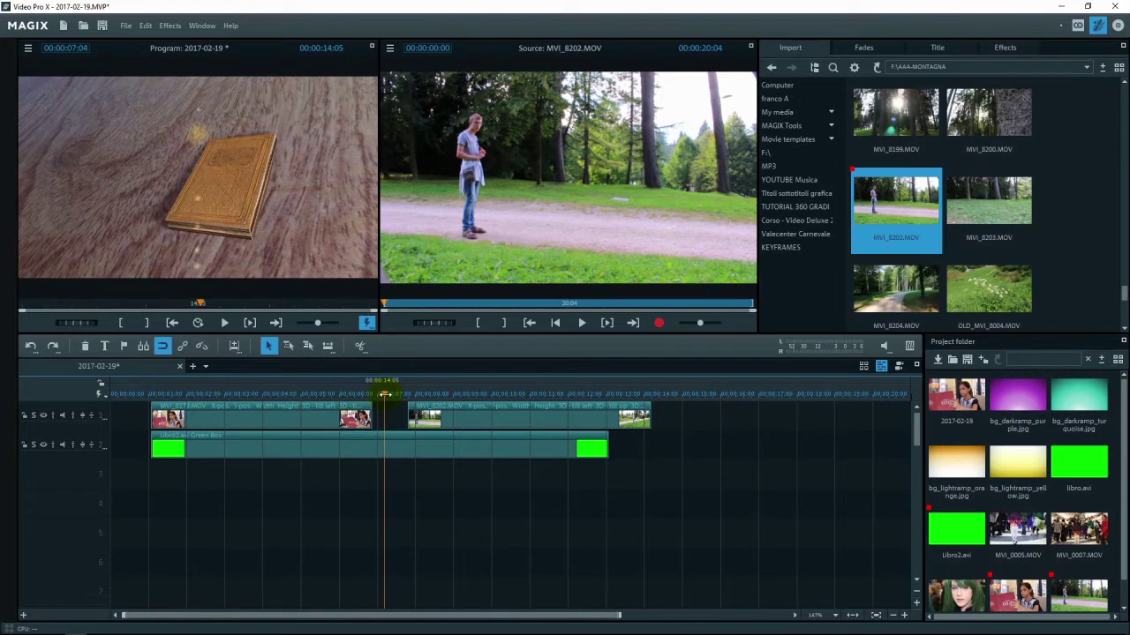
{"action": "left_click", "coordinate": [435, 415]}
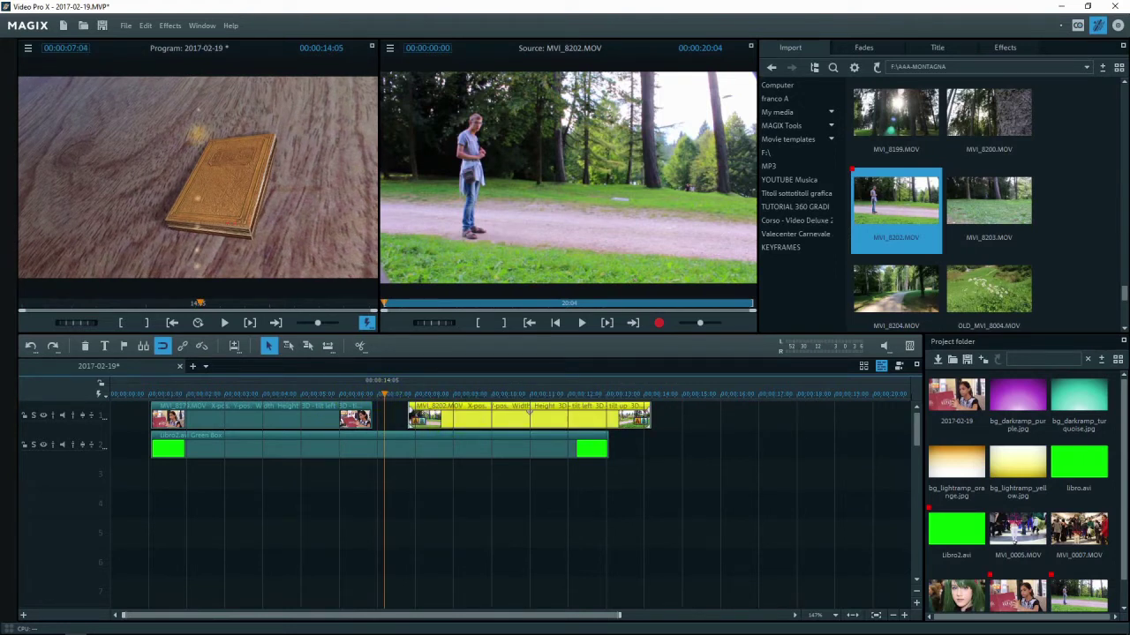
{"action": "left_click_drag", "start_coordinate": [381, 393], "coordinate": [357, 394]}
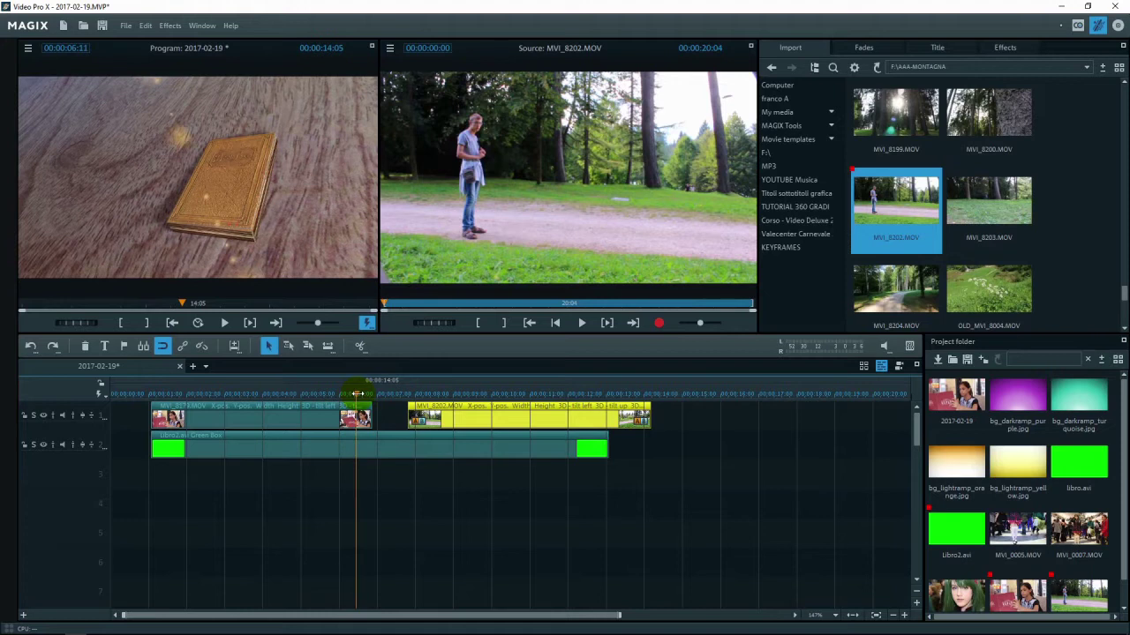
- Delete both video clips from track 1, leaving only Libro2.avi on track 2
{"action": "left_click", "coordinate": [279, 402]}
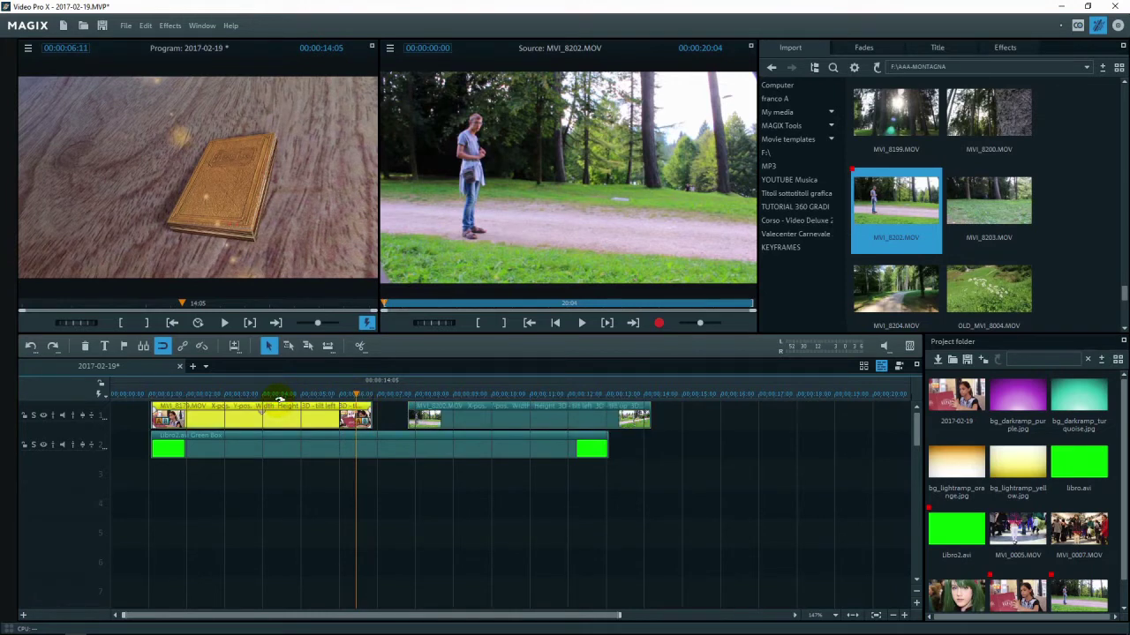
{"action": "key", "text": "Delete"}
{"action": "left_click", "coordinate": [426, 407]}
{"action": "key", "text": "Delete"}
- Reset the Chroma key effect on the Libro2.avi clip so its green box is unkeyed
{"action": "left_click", "coordinate": [356, 393]}
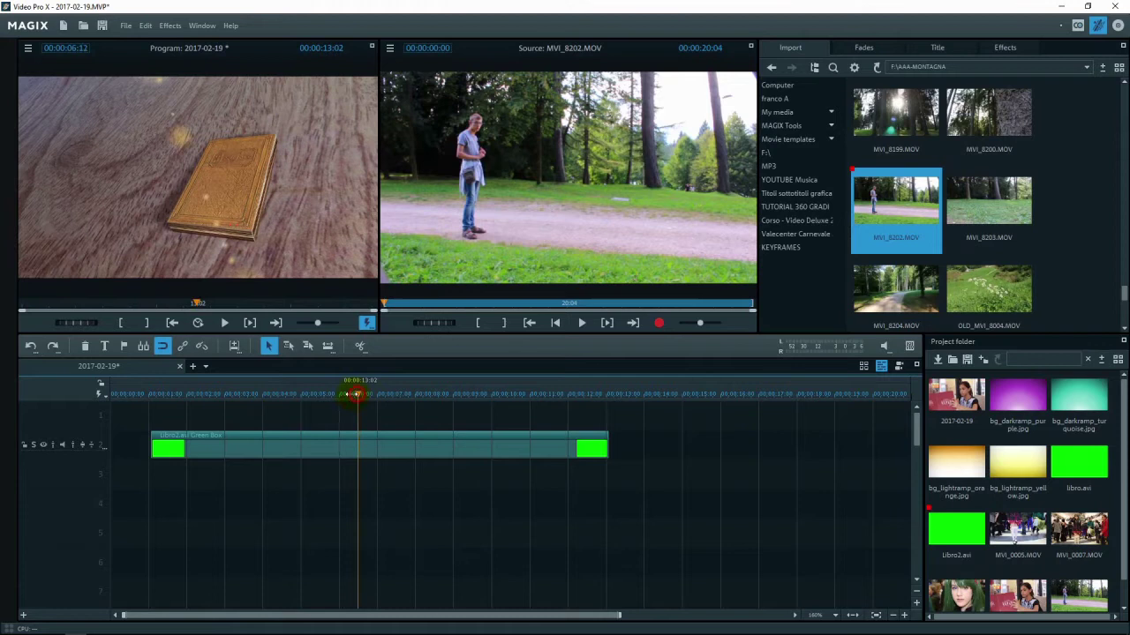
{"action": "left_click", "coordinate": [228, 393]}
{"action": "left_click", "coordinate": [262, 434]}
{"action": "mouse_move", "coordinate": [878, 143]}
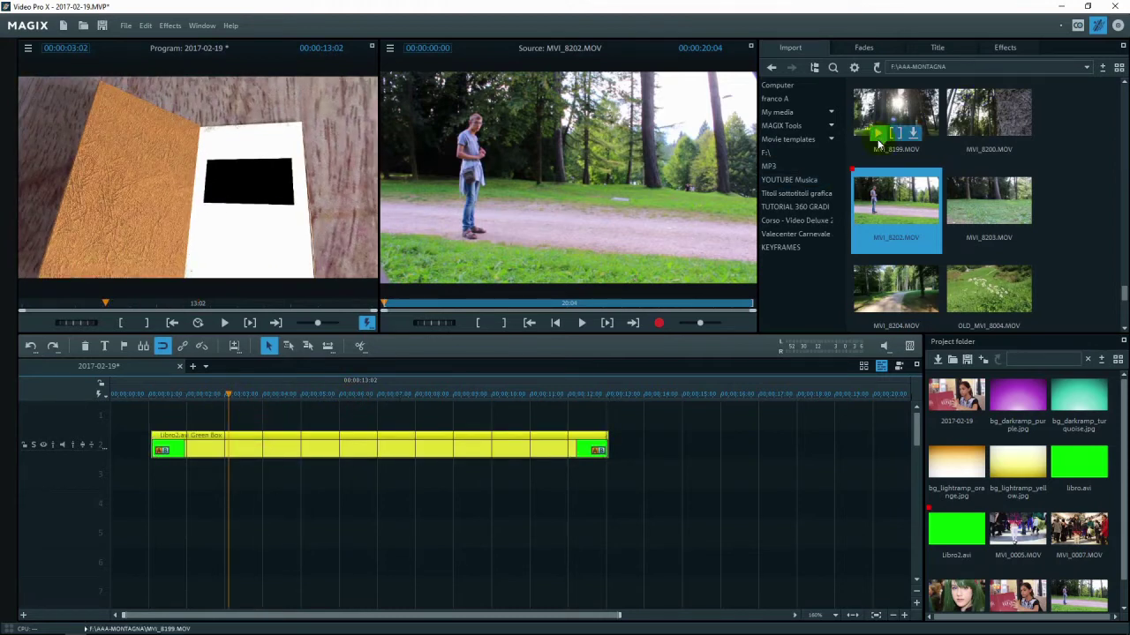
{"action": "left_click", "coordinate": [1004, 47]}
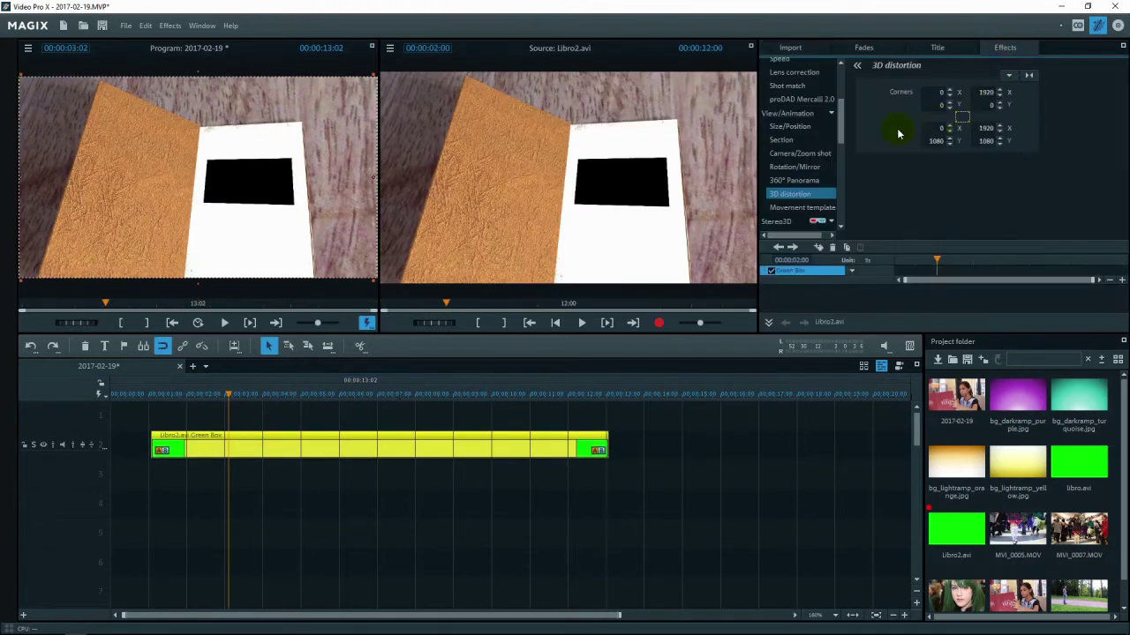
{"action": "scroll", "coordinate": [812, 115], "scroll_direction": "up", "scroll_amount": 3}
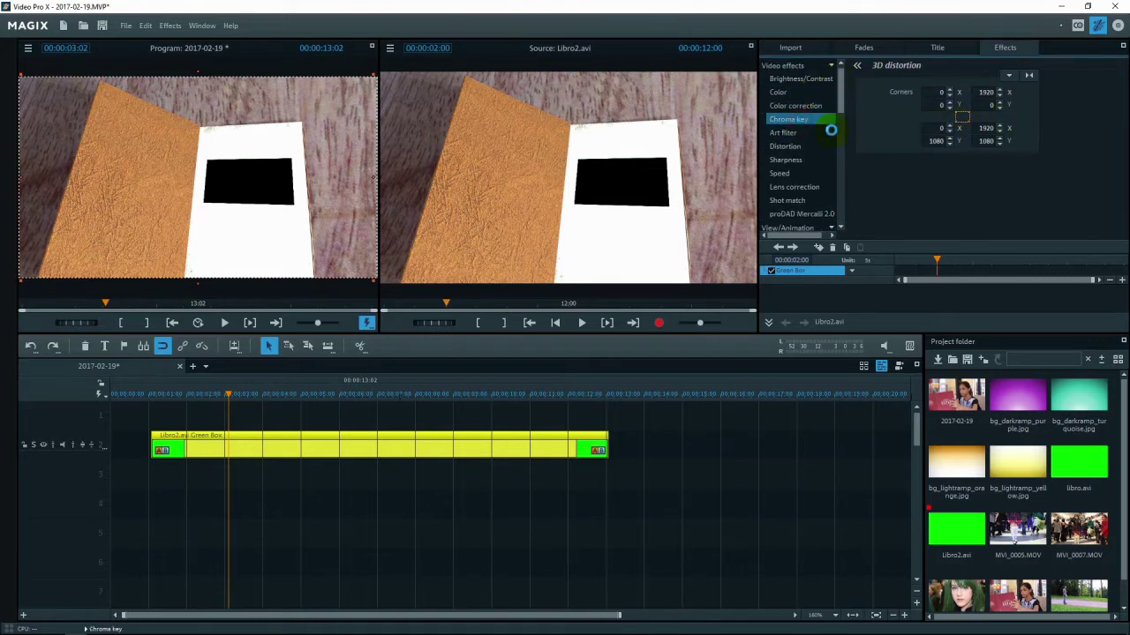
{"action": "left_click", "coordinate": [1029, 78]}
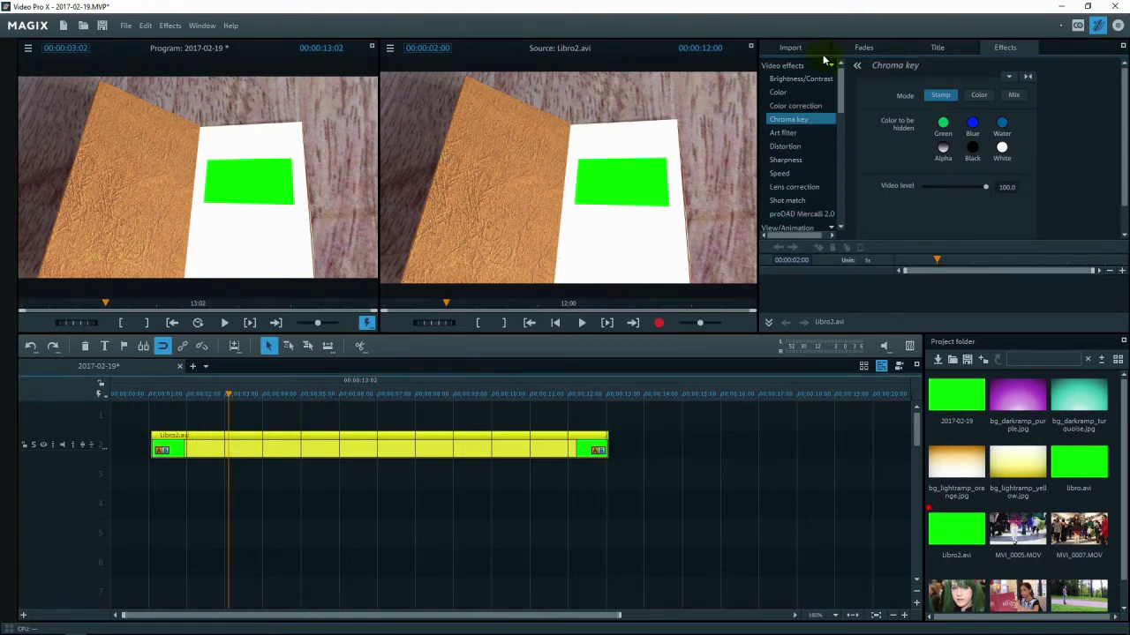
- Add MVI_8202.MOV to track 1 without its audio, aligned with the start of Libro2.avi and trimmed to end at 00:00:07:00
{"action": "left_click", "coordinate": [792, 47]}
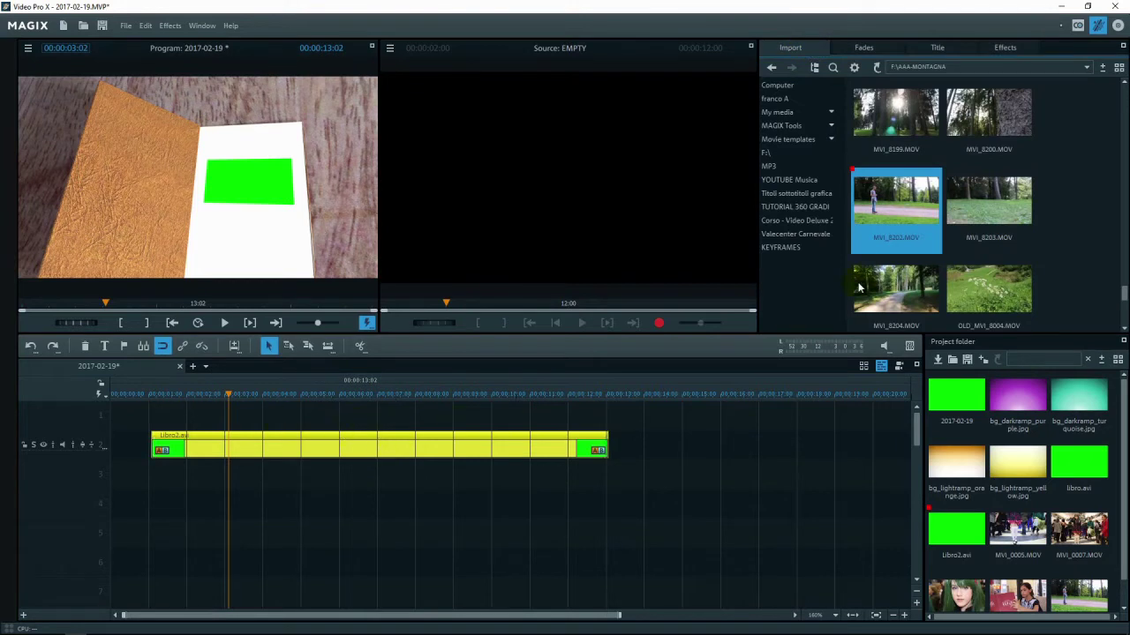
{"action": "mouse_move", "coordinate": [916, 217]}
{"action": "left_click_drag", "start_coordinate": [275, 405], "coordinate": [270, 497]}
{"action": "left_click", "coordinate": [307, 530]}
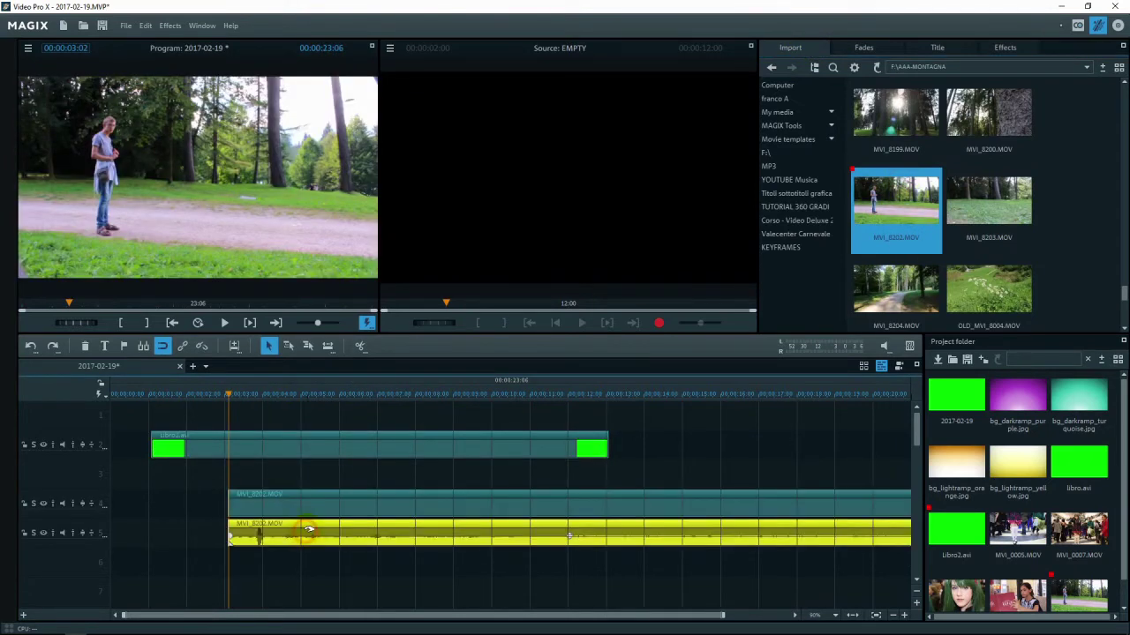
{"action": "left_click_drag", "start_coordinate": [310, 502], "coordinate": [383, 402]}
{"action": "key", "text": "t"}
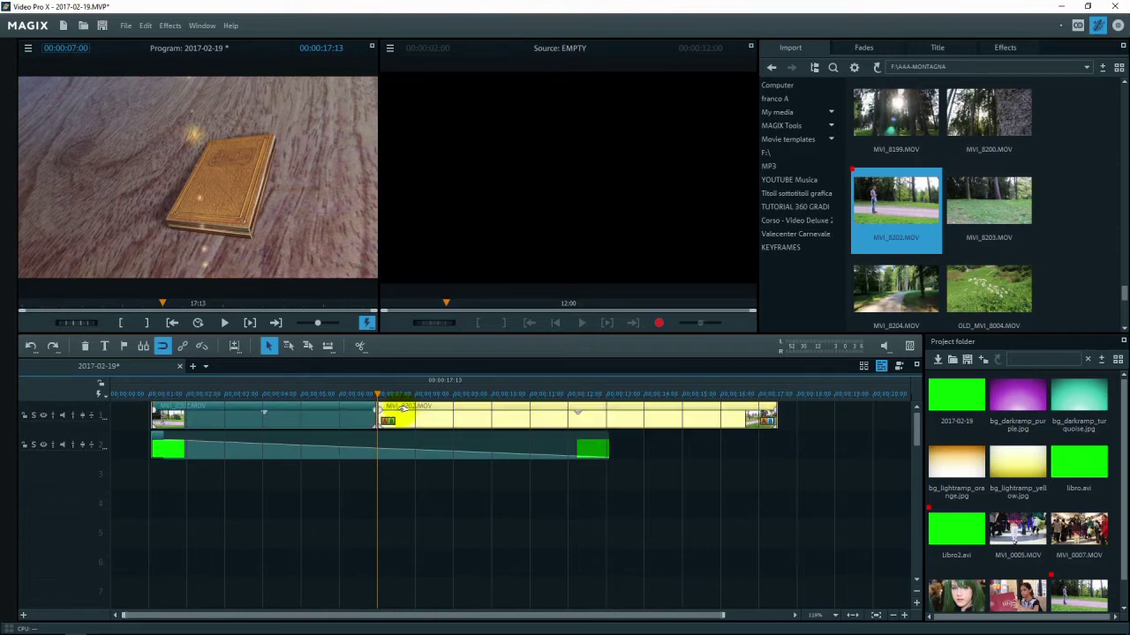
{"action": "key", "text": "Delete"}
- Add MVI_8193.MOV to track 1 under the book's second opening, starting at about 00:00:08:10
{"action": "left_click_drag", "start_coordinate": [379, 394], "coordinate": [424, 396]}
{"action": "scroll", "coordinate": [1022, 229], "scroll_direction": "down", "scroll_amount": 5}
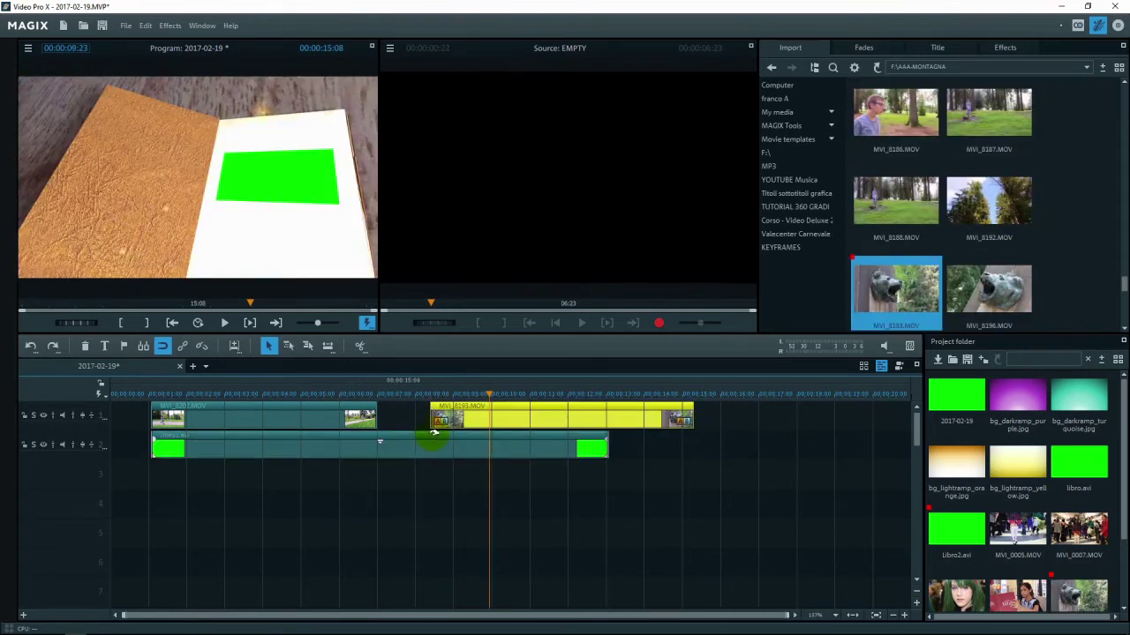
- Apply the Chroma key effect to Libro2.avi with Green as the color to be hidden
{"action": "left_click", "coordinate": [419, 444]}
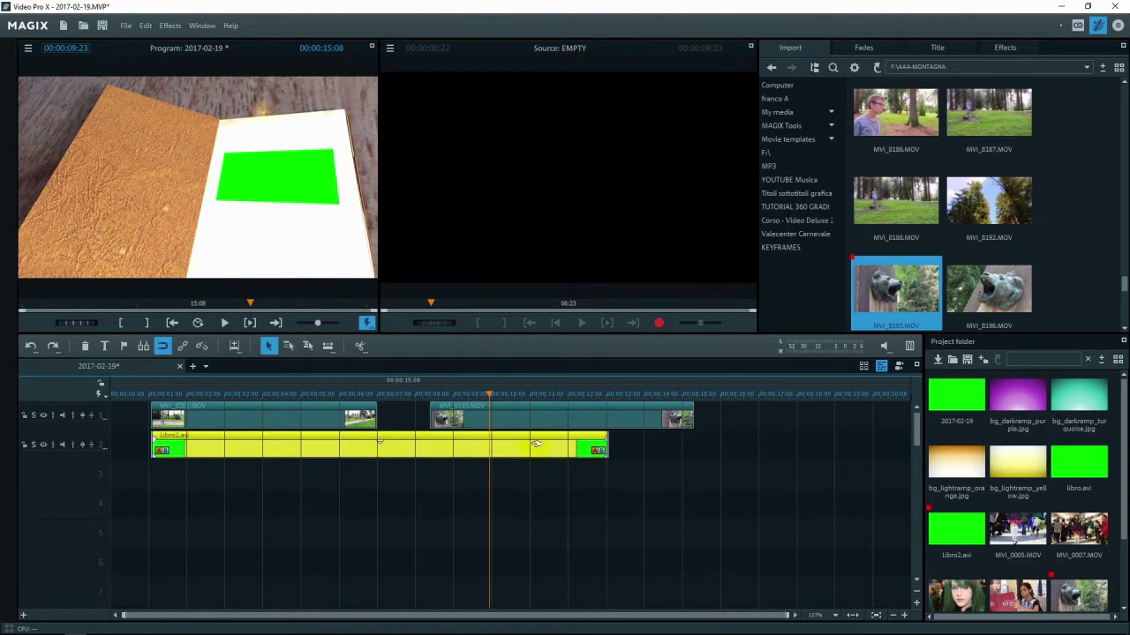
{"action": "left_click", "coordinate": [1006, 47]}
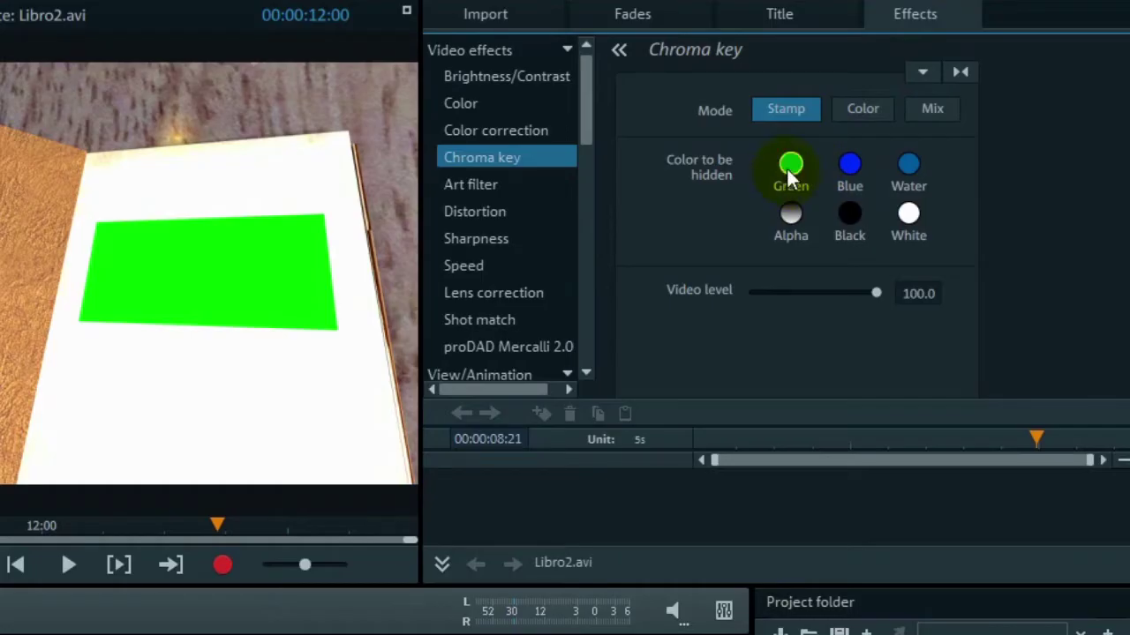
{"action": "left_click", "coordinate": [789, 166]}
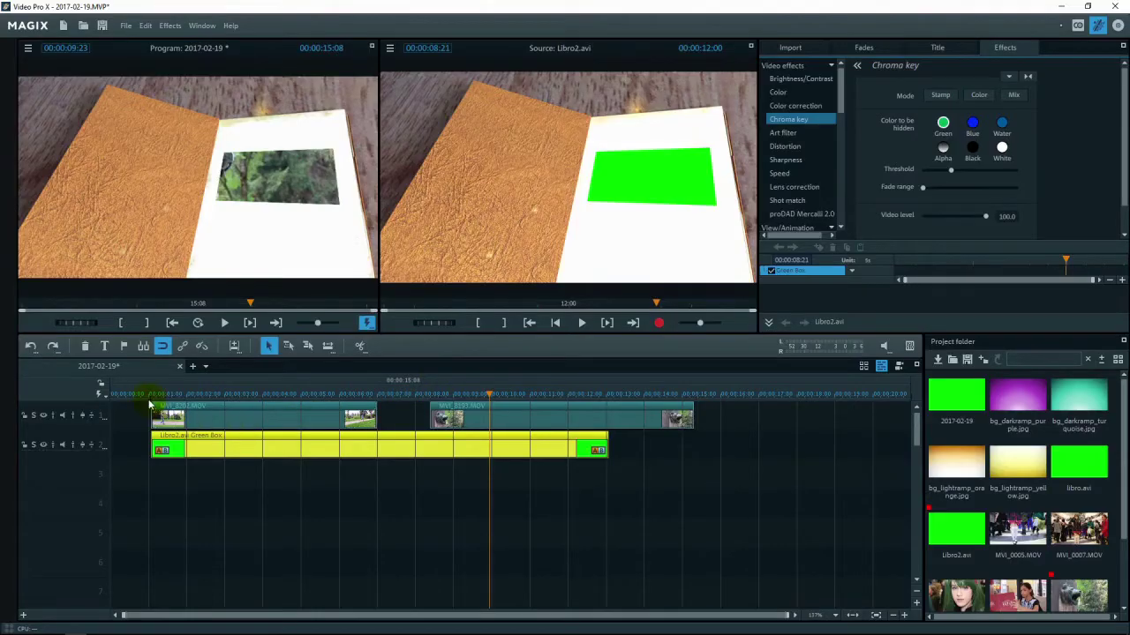
- Play the project from the start of Libro2.avi to check how the clips fill the keyed area
{"action": "left_click", "coordinate": [150, 397]}
{"action": "key", "text": "space"}
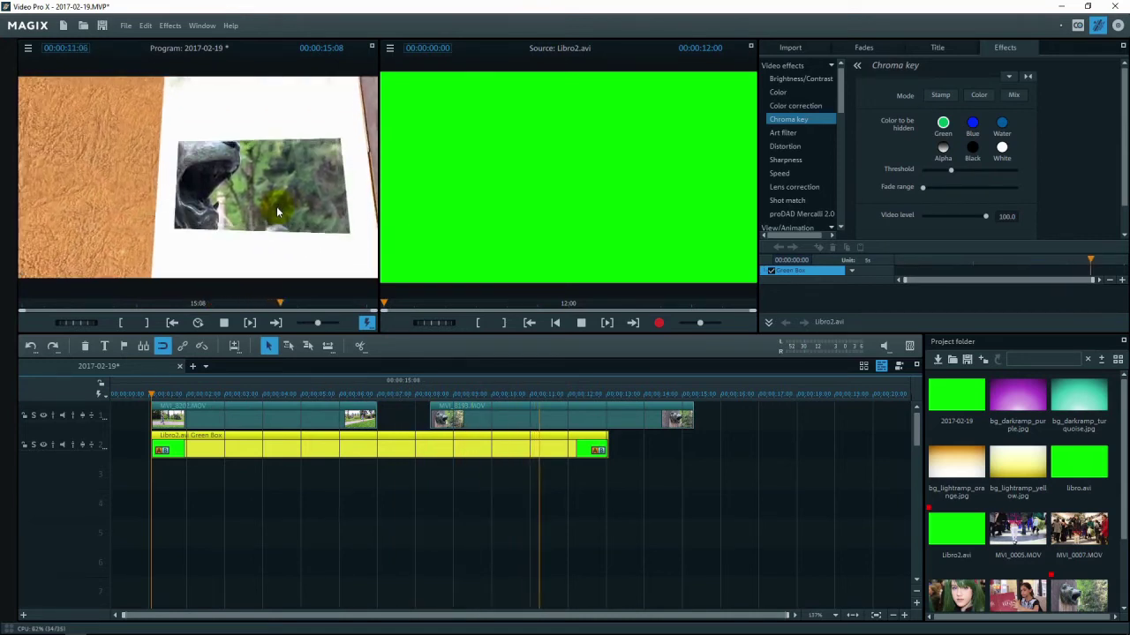
{"action": "left_click", "coordinate": [272, 260]}
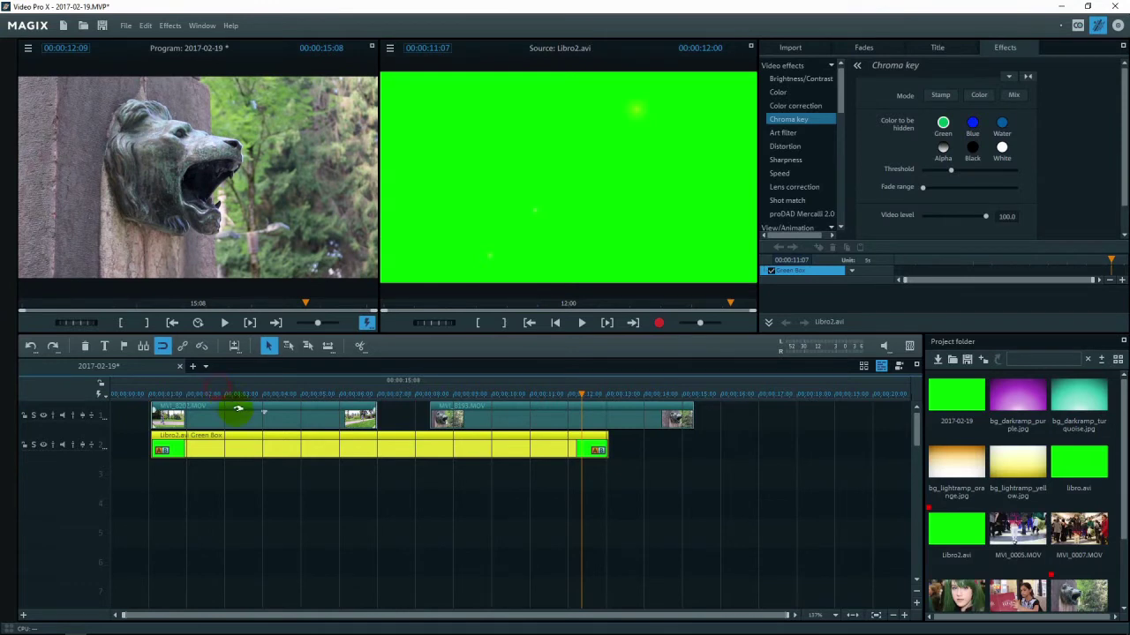
- Open the 3D distortion effect for MVI_8202.MOV and set a keyframe at the start of the clip
{"action": "left_click", "coordinate": [223, 400]}
{"action": "left_click", "coordinate": [243, 407]}
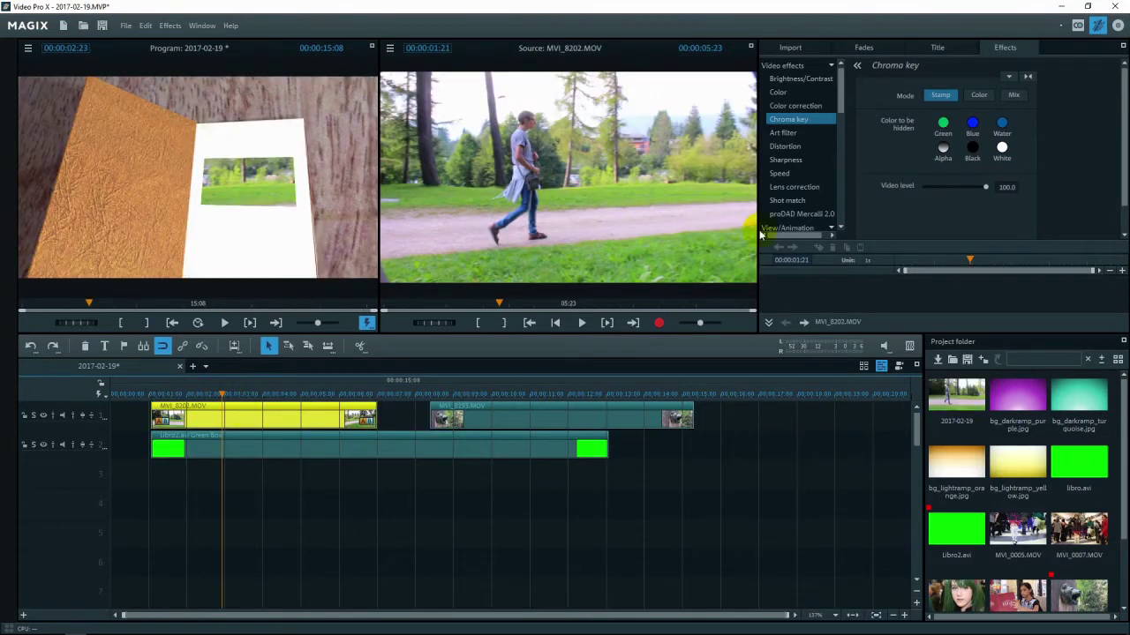
{"action": "scroll", "coordinate": [842, 103], "scroll_direction": "down", "scroll_amount": 6}
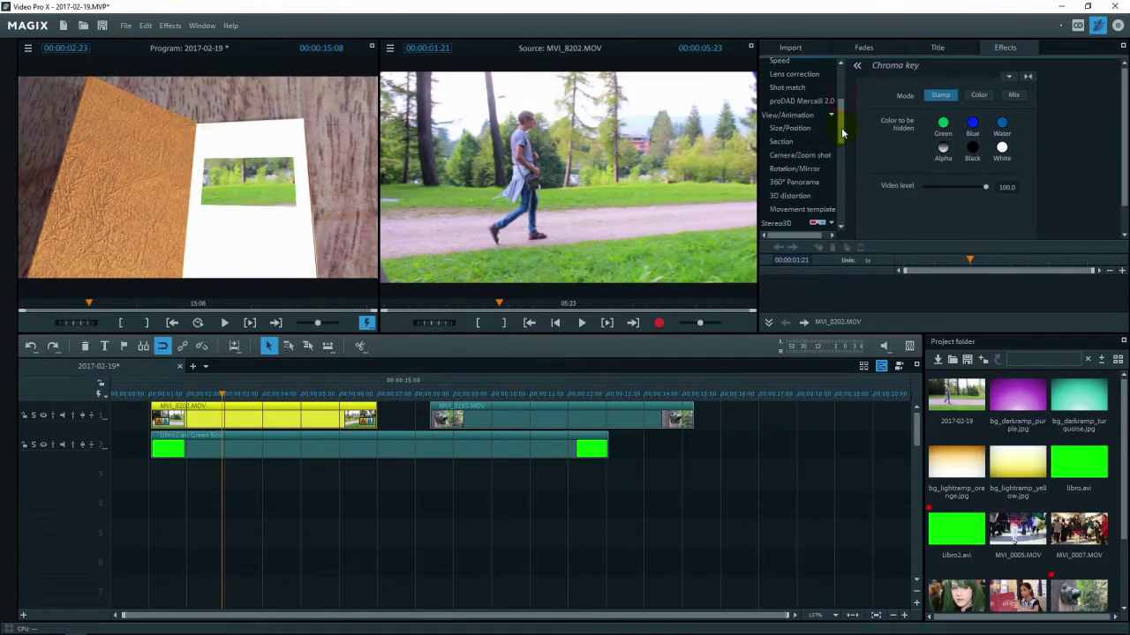
{"action": "left_click", "coordinate": [807, 113]}
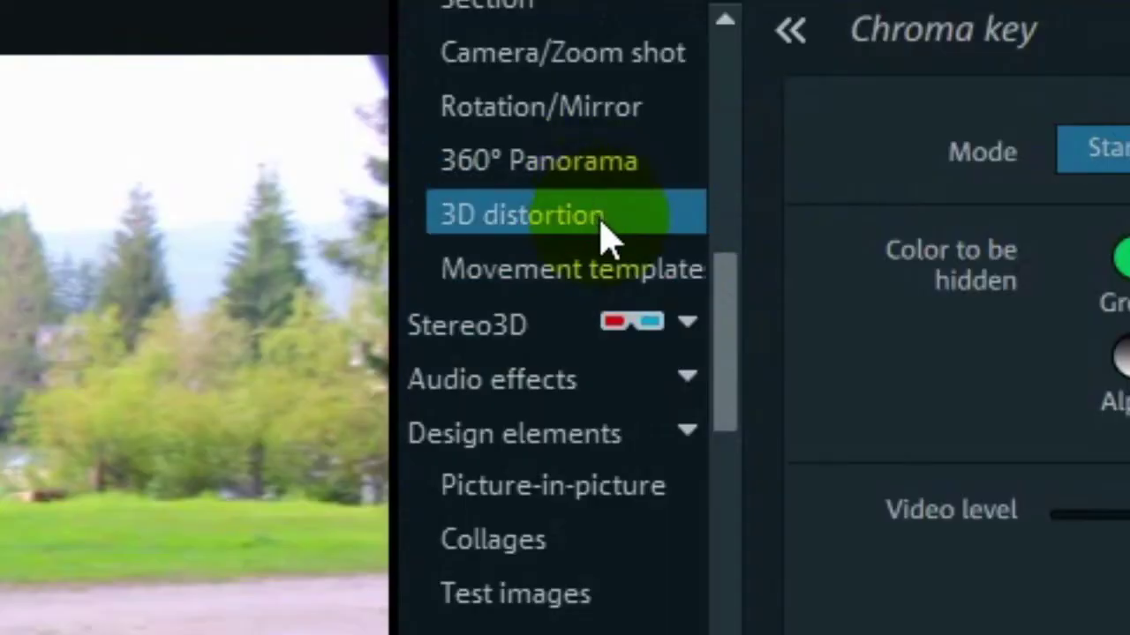
{"action": "left_click", "coordinate": [604, 235]}
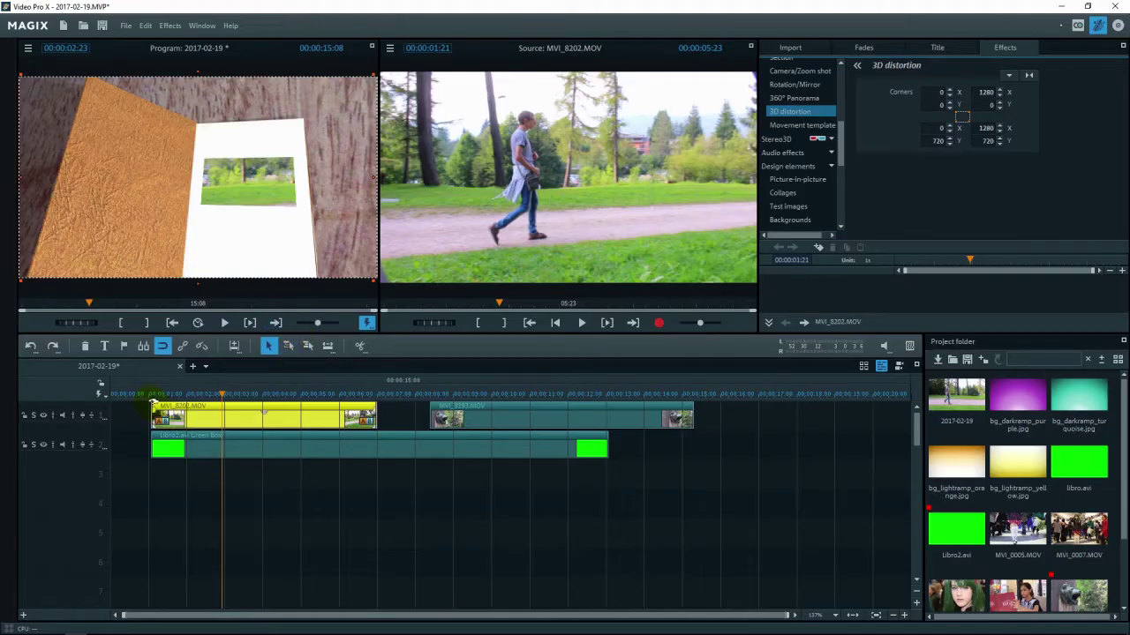
{"action": "left_click", "coordinate": [151, 394]}
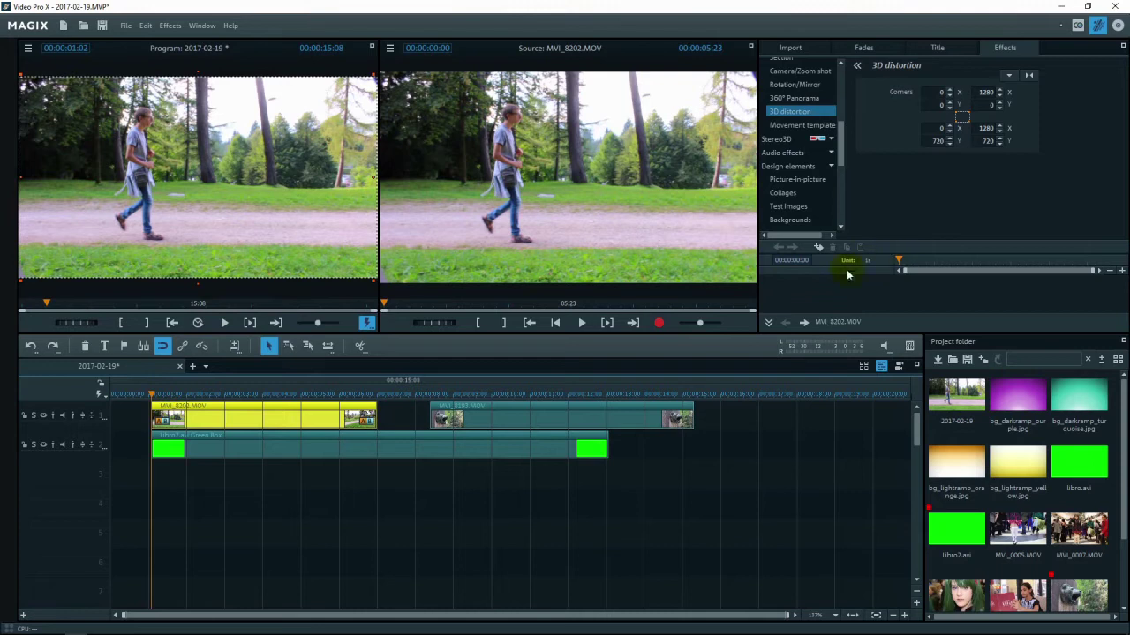
{"action": "left_click", "coordinate": [817, 247]}
- At 00:00:00:16 in MVI_8202.MOV, pull its four 3D distortion corners in to just outside the book's picture frame
{"action": "left_click_drag", "start_coordinate": [897, 262], "coordinate": [923, 261]}
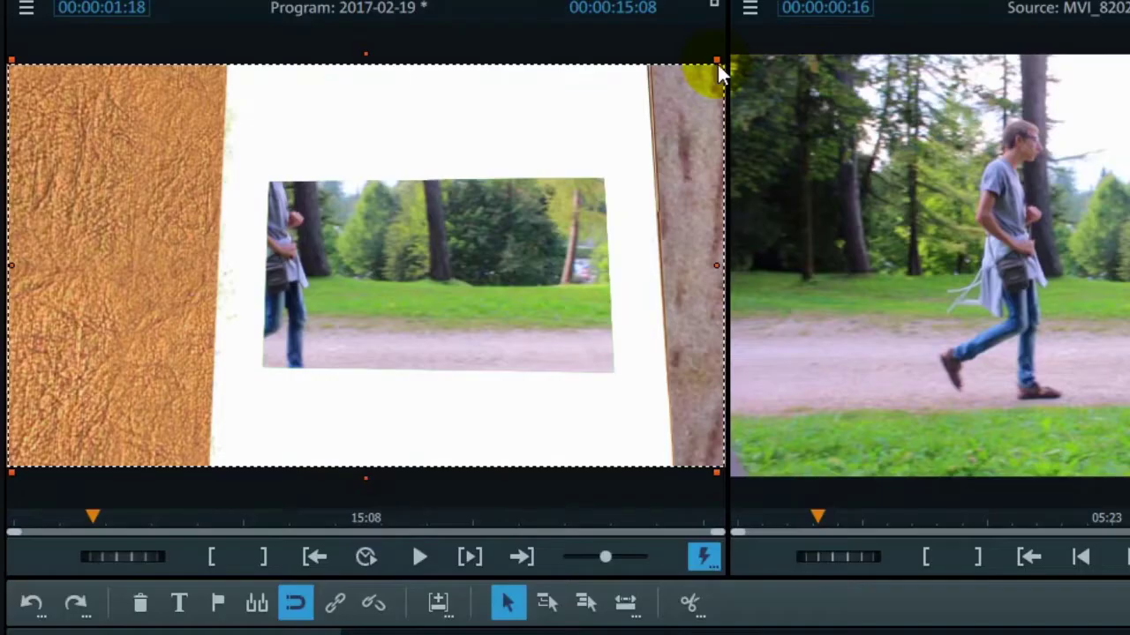
{"action": "left_click", "coordinate": [713, 67]}
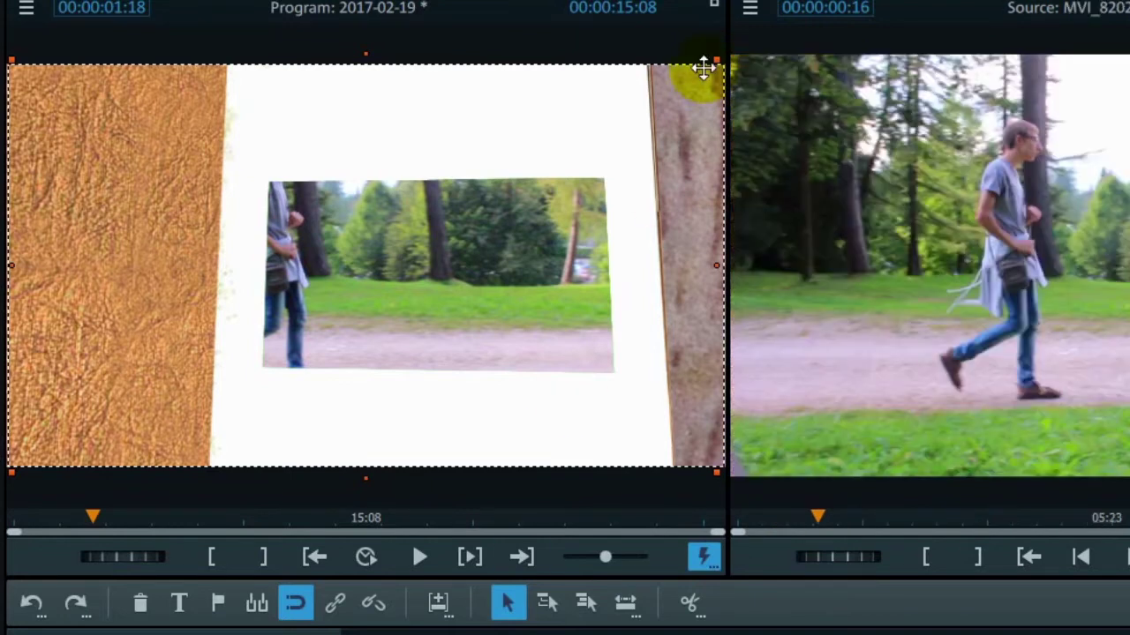
{"action": "left_click", "coordinate": [718, 74]}
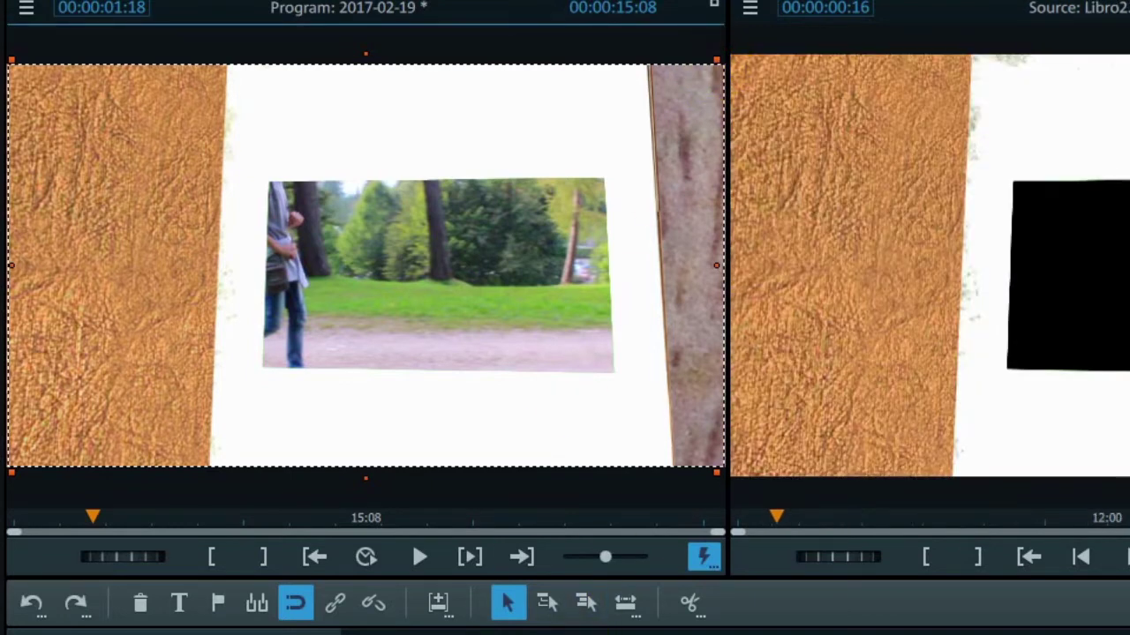
{"action": "left_click", "coordinate": [591, 330]}
{"action": "left_click_drag", "start_coordinate": [720, 62], "coordinate": [619, 168]}
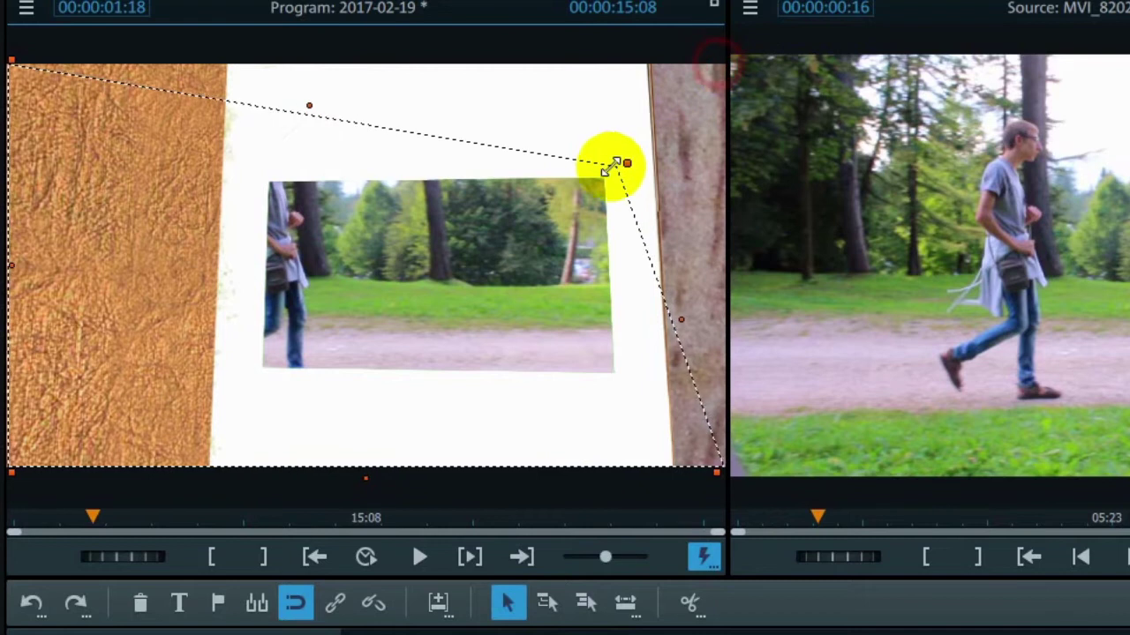
{"action": "left_click", "coordinate": [682, 431]}
{"action": "left_click_drag", "start_coordinate": [715, 472], "coordinate": [613, 391]}
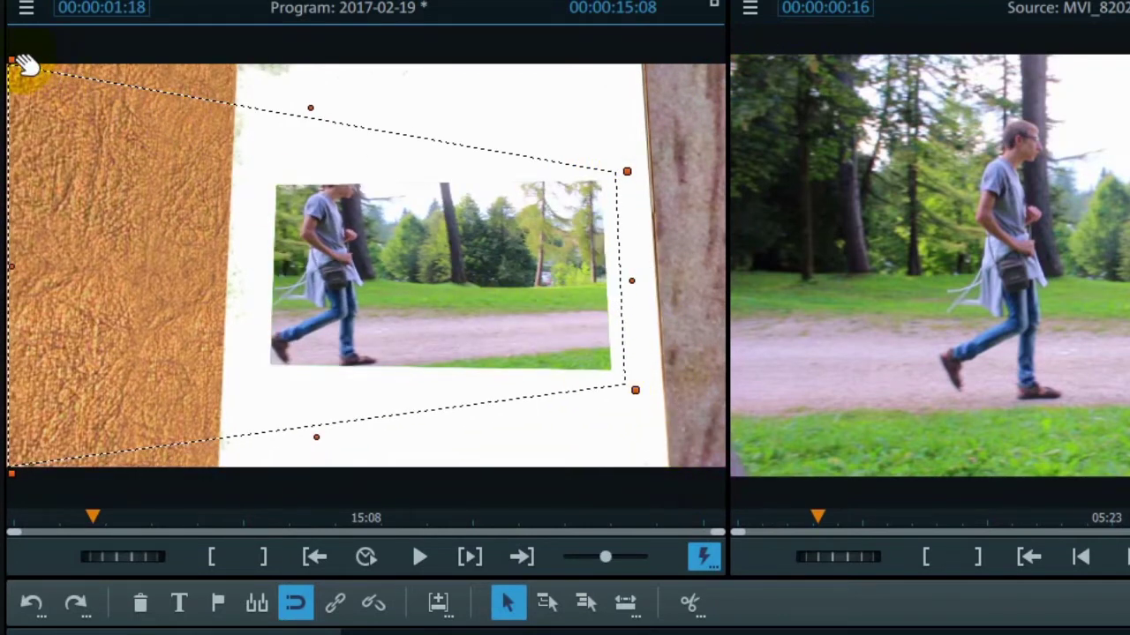
{"action": "left_click_drag", "start_coordinate": [14, 63], "coordinate": [251, 171]}
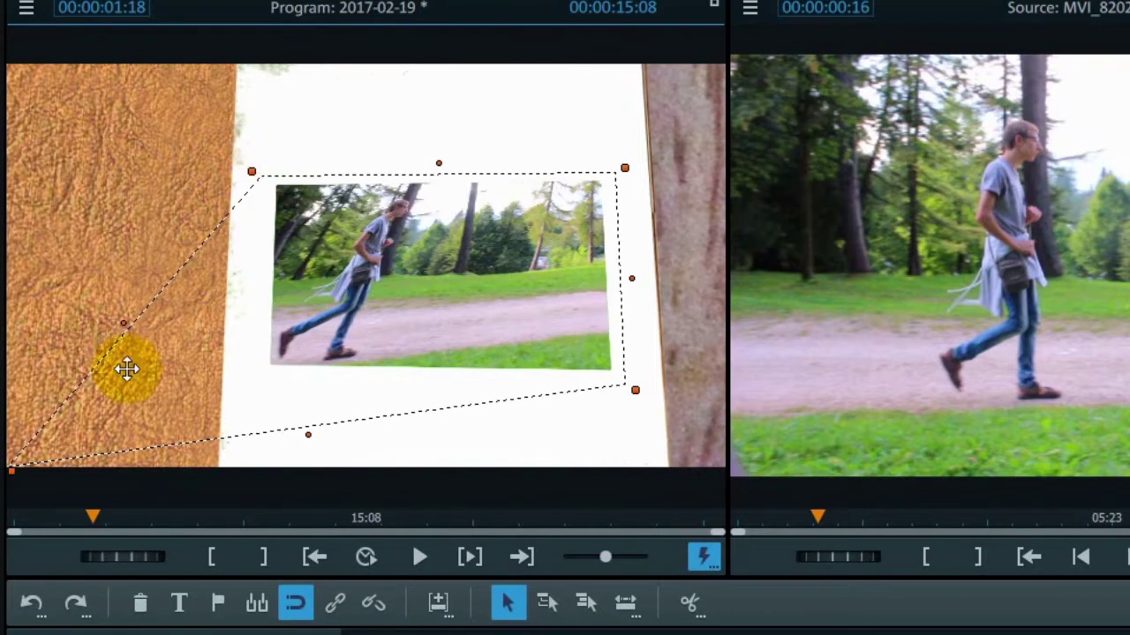
{"action": "left_click_drag", "start_coordinate": [10, 471], "coordinate": [247, 385]}
- At 00:00:01:18 in MVI_8202.MOV, tighten the four 3D distortion corners around the now smaller picture frame
{"action": "left_click", "coordinate": [369, 557]}
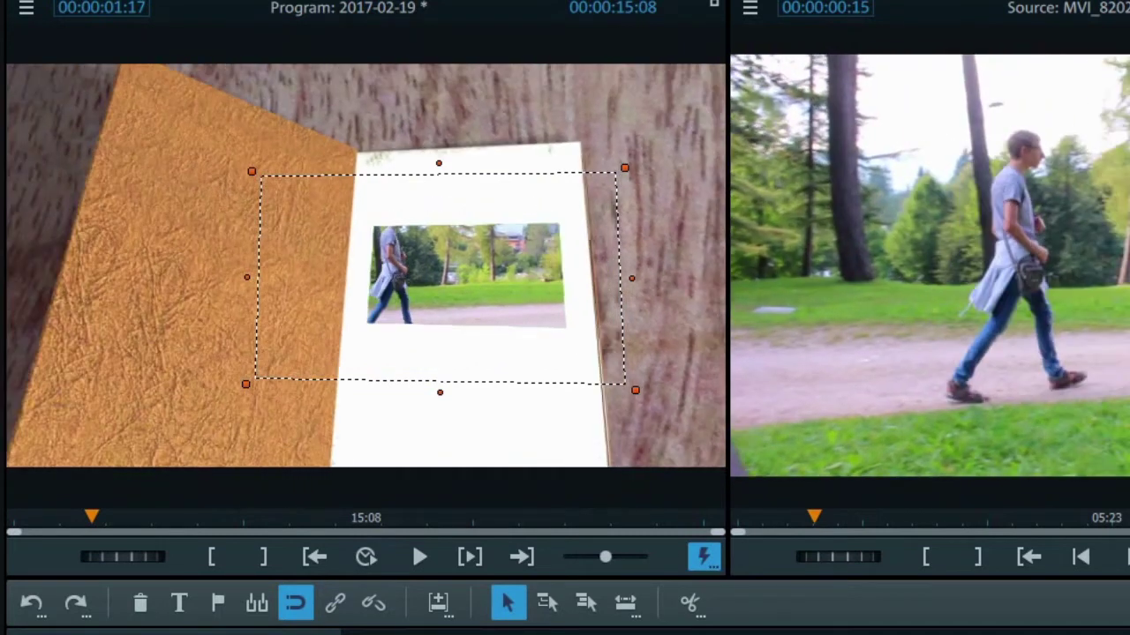
{"action": "left_click_drag", "start_coordinate": [624, 167], "coordinate": [574, 209]}
{"action": "left_click_drag", "start_coordinate": [636, 389], "coordinate": [584, 342]}
{"action": "left_click_drag", "start_coordinate": [253, 173], "coordinate": [351, 209]}
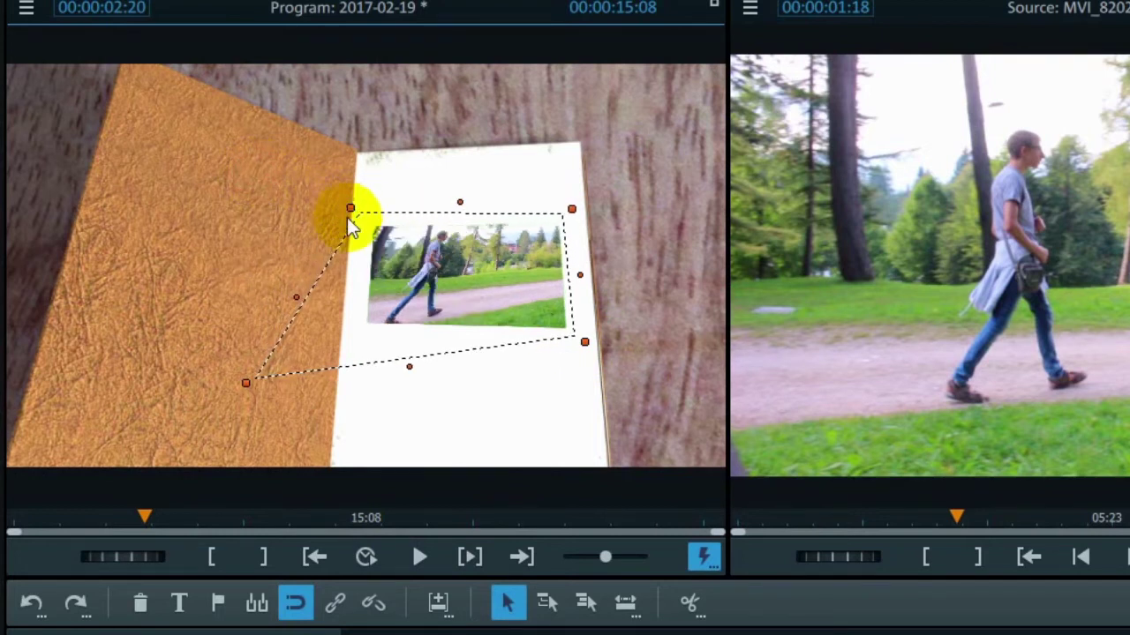
{"action": "left_click_drag", "start_coordinate": [246, 384], "coordinate": [347, 336]}
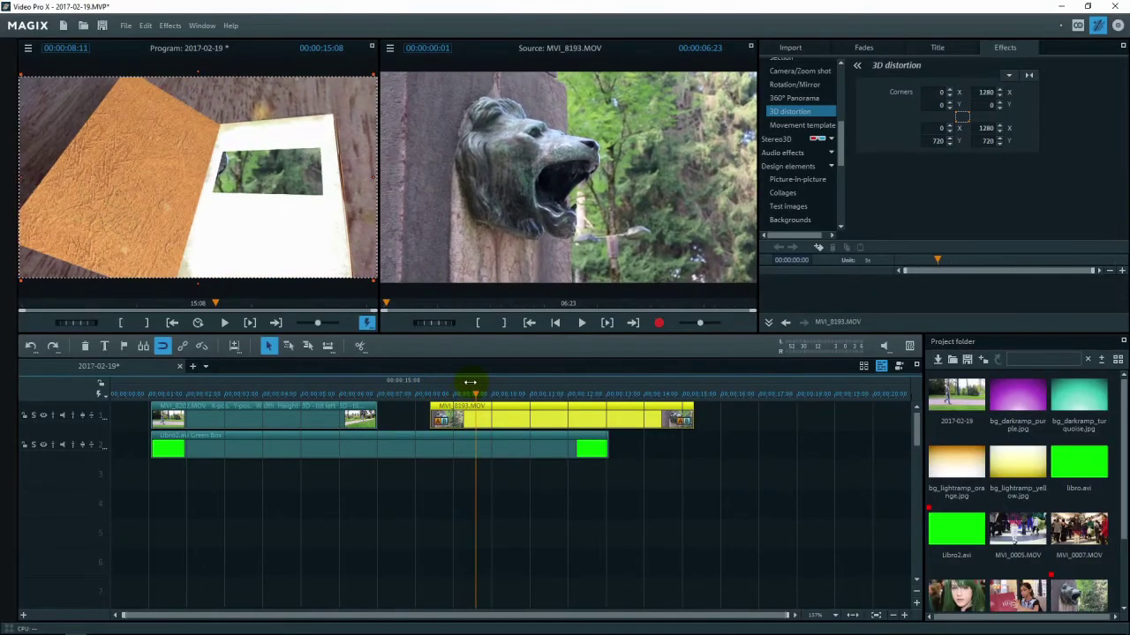
- Set a 3D distortion keyframe on MVI_8193.MOV at 00:00:03:16, where the clip fills the whole frame
{"action": "left_click_drag", "start_coordinate": [470, 382], "coordinate": [548, 391]}
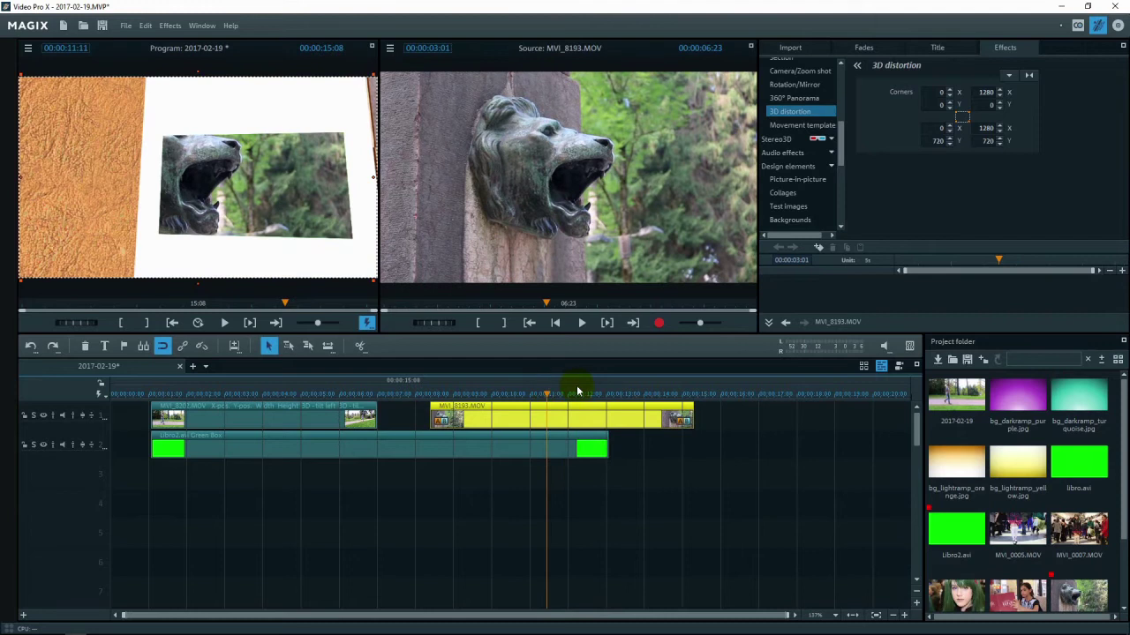
{"action": "key", "text": "space"}
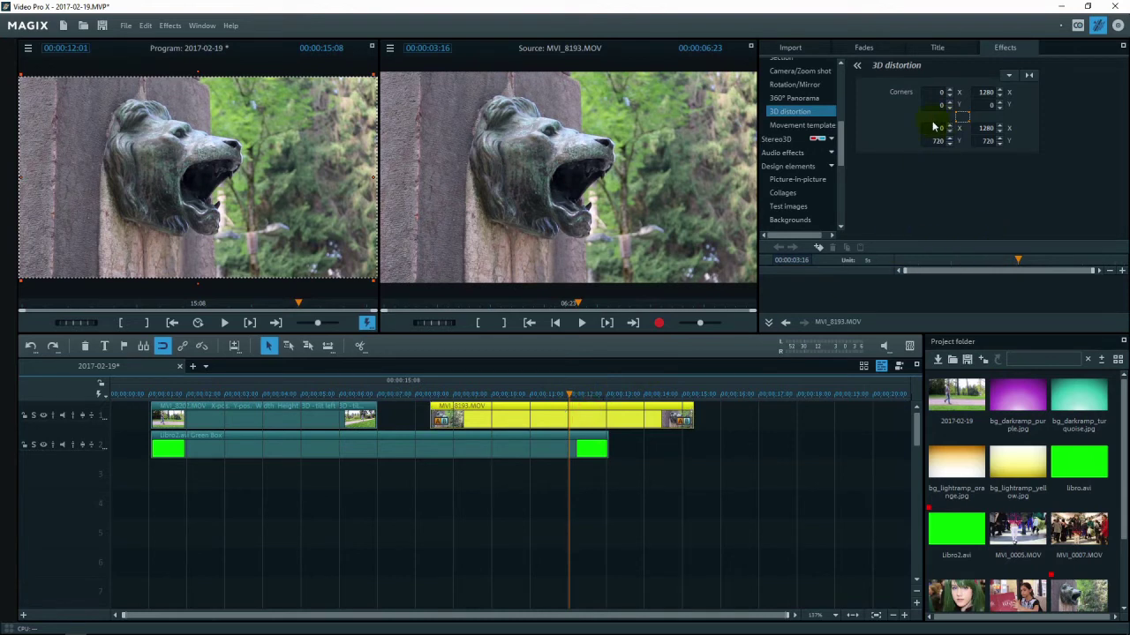
{"action": "left_click", "coordinate": [818, 248]}
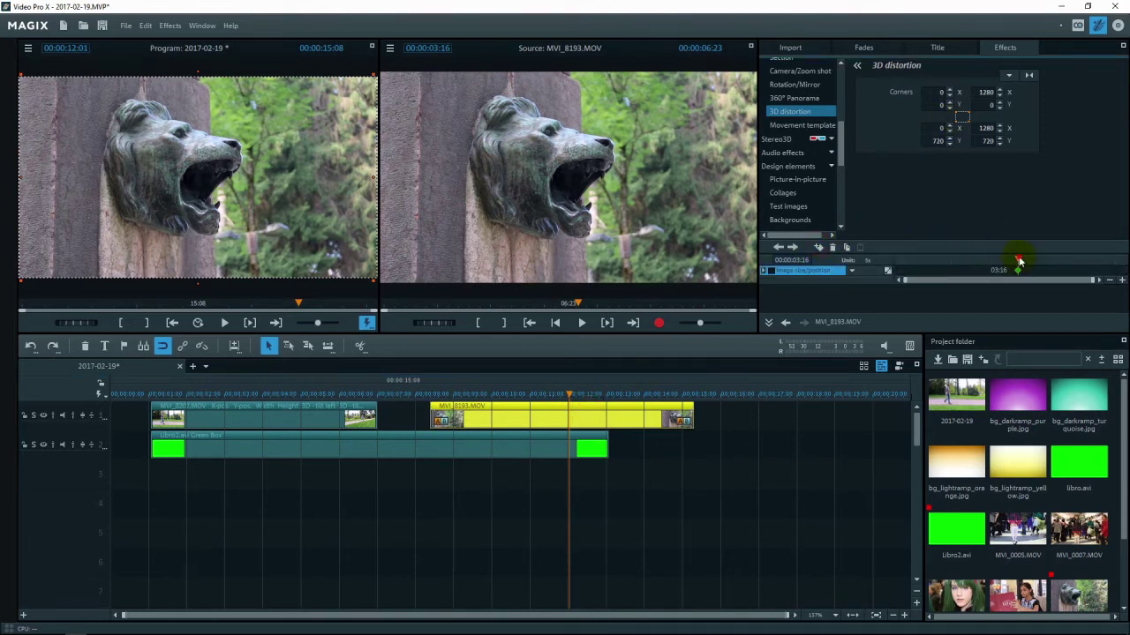
- At 00:00:03:03 in MVI_8193.MOV, pull the four 3D distortion corners in to just outside the book's picture frame
{"action": "left_click_drag", "start_coordinate": [1018, 259], "coordinate": [1001, 257]}
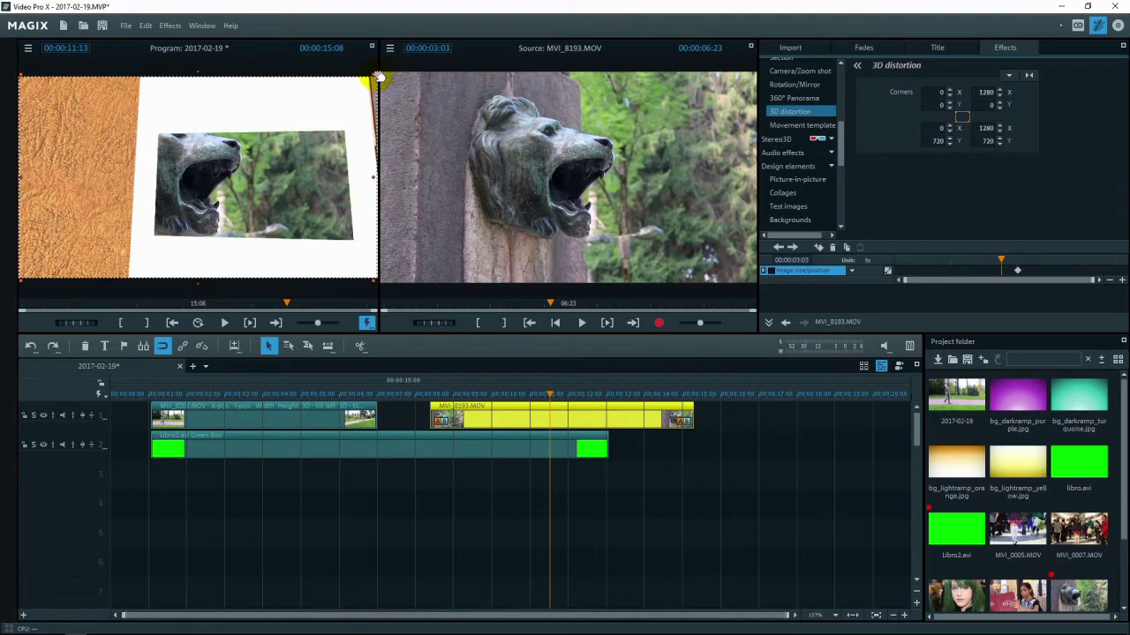
{"action": "left_click_drag", "start_coordinate": [371, 77], "coordinate": [353, 112]}
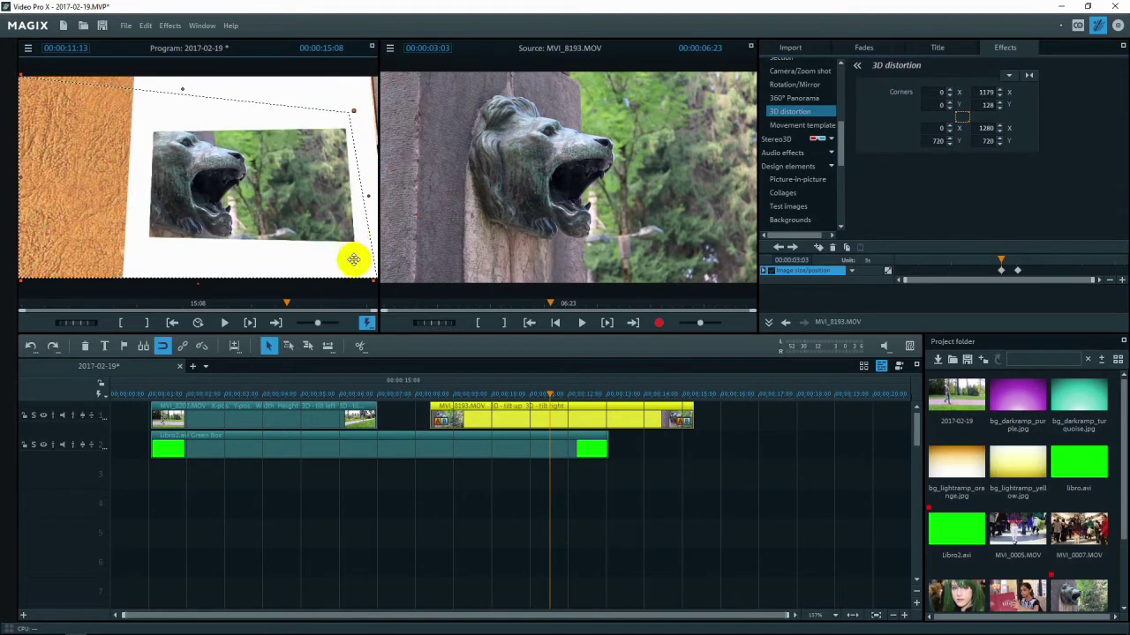
{"action": "left_click_drag", "start_coordinate": [372, 280], "coordinate": [367, 253]}
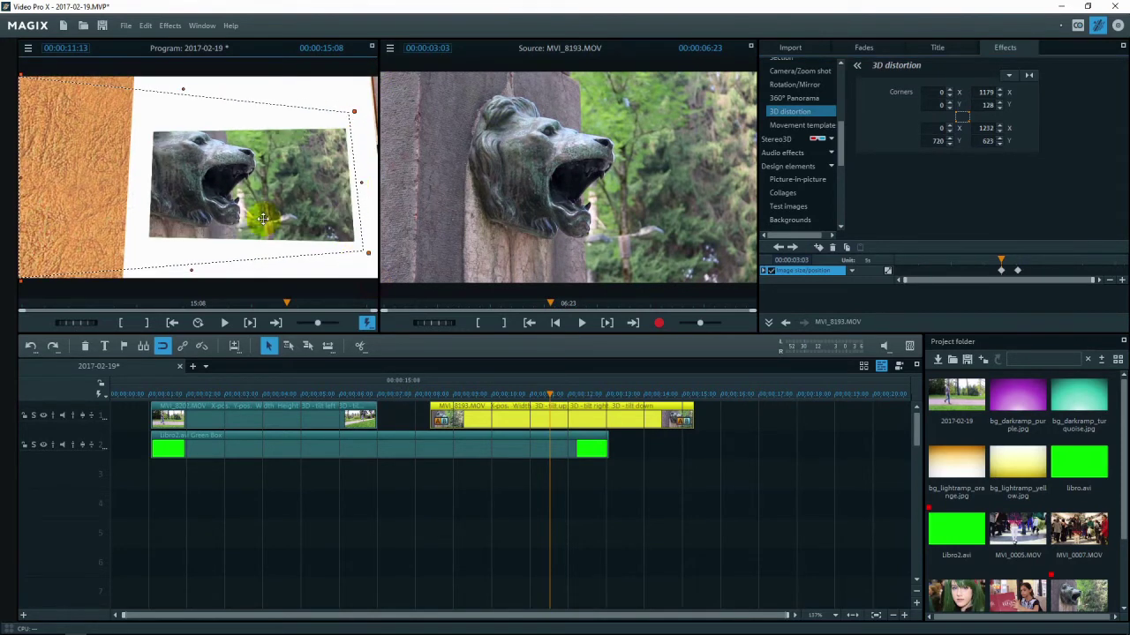
{"action": "left_click_drag", "start_coordinate": [20, 75], "coordinate": [141, 126]}
{"action": "left_click_drag", "start_coordinate": [19, 281], "coordinate": [138, 247]}
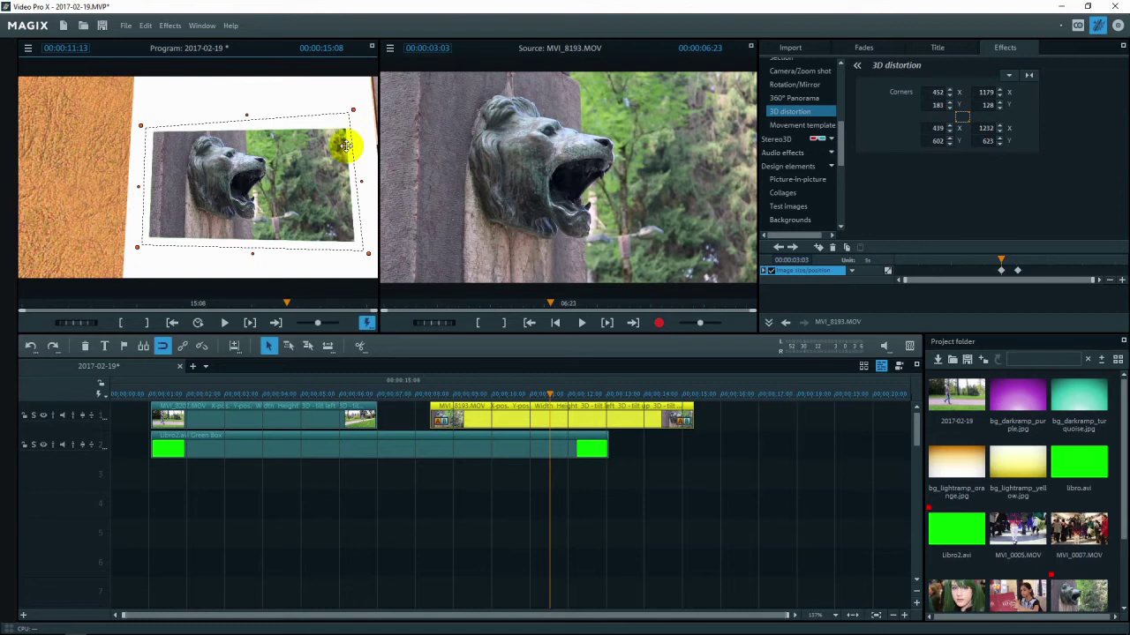
{"action": "left_click_drag", "start_coordinate": [352, 112], "coordinate": [355, 119]}
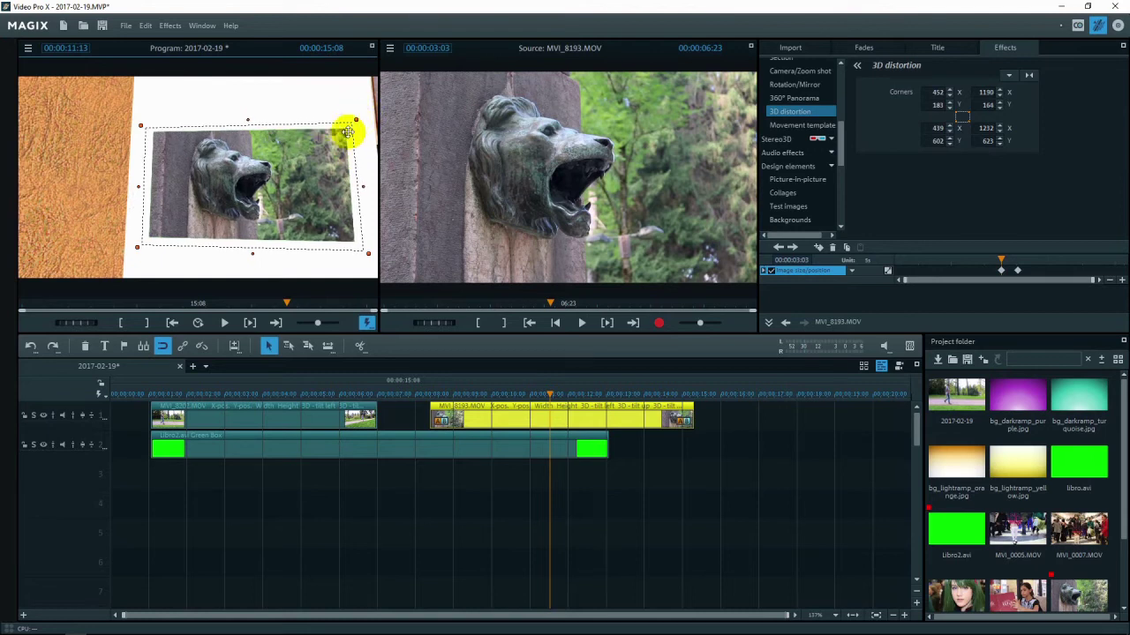
- At 00:00:02:07 in MVI_8193.MOV, tighten the four 3D distortion corners around the smaller picture frame on the page
{"action": "left_click_drag", "start_coordinate": [1000, 259], "coordinate": [973, 259]}
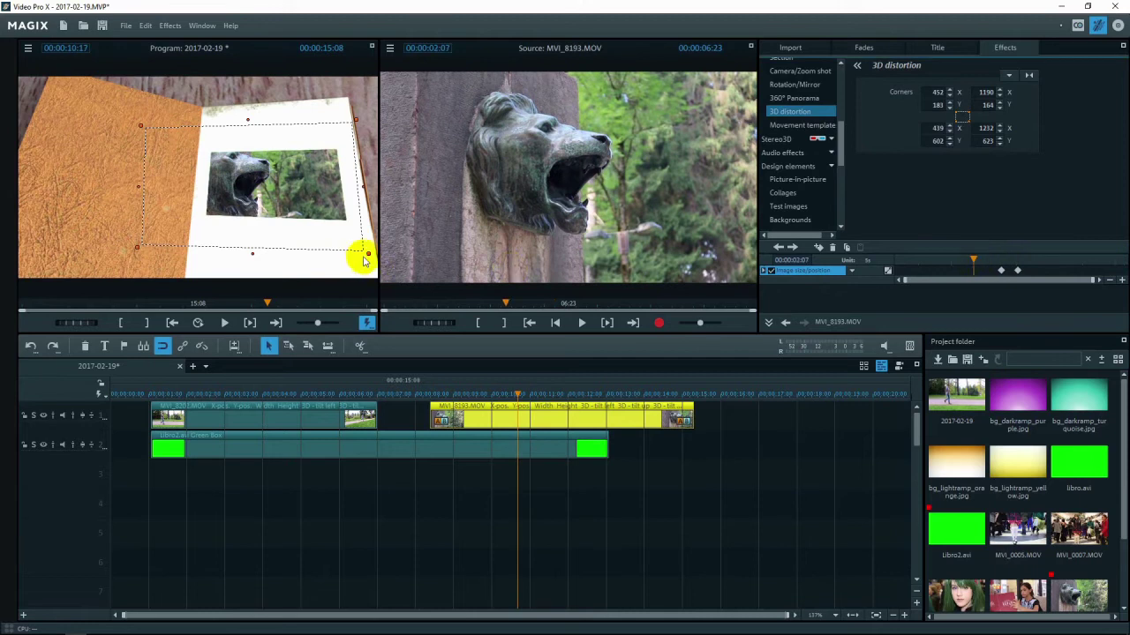
{"action": "left_click_drag", "start_coordinate": [364, 254], "coordinate": [357, 231]}
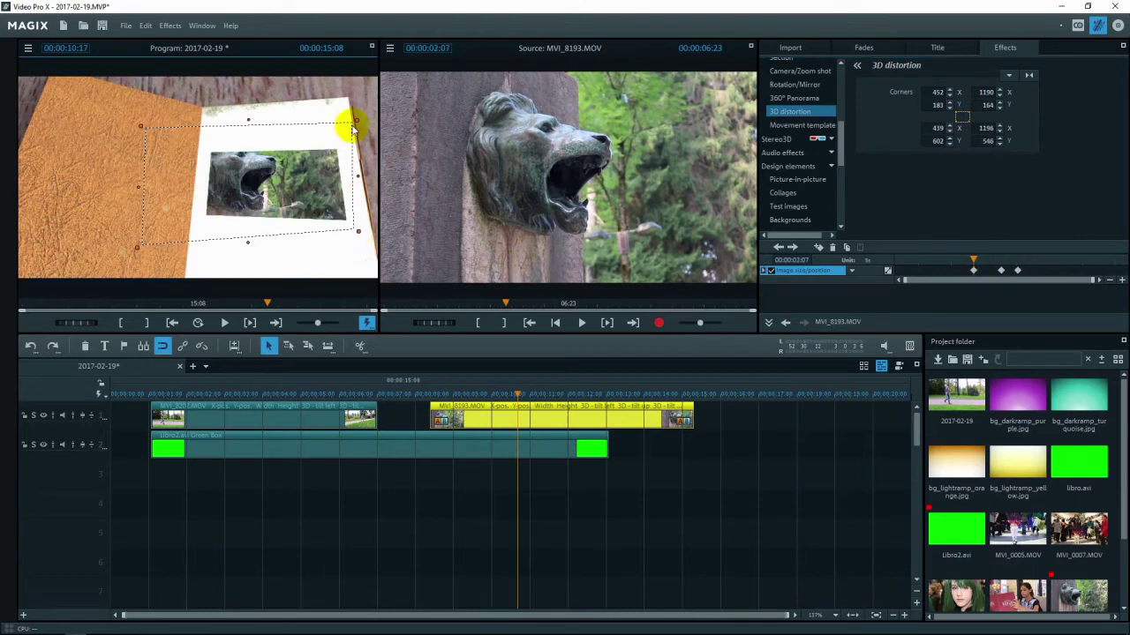
{"action": "left_click_drag", "start_coordinate": [356, 117], "coordinate": [344, 138]}
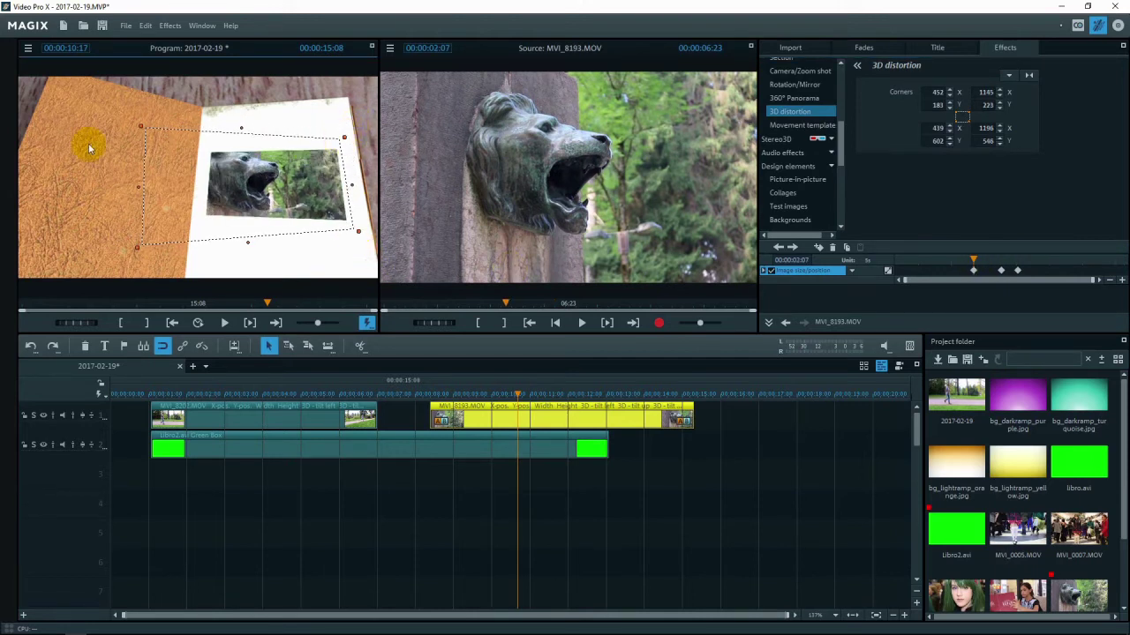
{"action": "left_click_drag", "start_coordinate": [140, 128], "coordinate": [199, 145]}
{"action": "left_click_drag", "start_coordinate": [138, 249], "coordinate": [193, 221]}
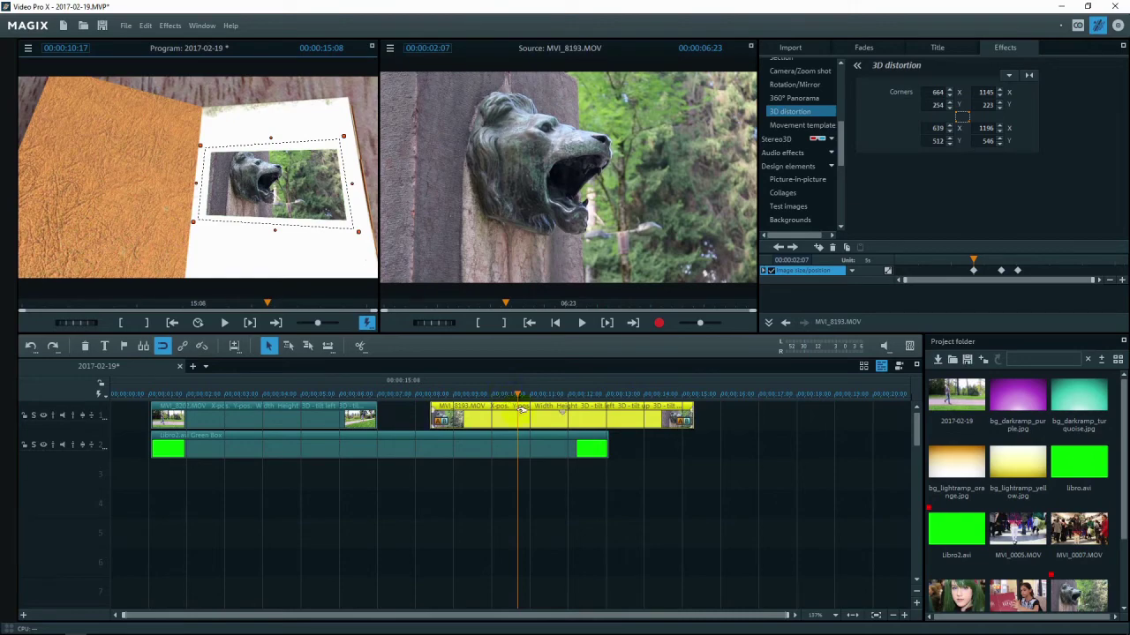
- Check the frame at 00:00:09:11 and look up the commands for copying and pasting video effects on the two upper-track clips
{"action": "left_click_drag", "start_coordinate": [519, 396], "coordinate": [468, 396]}
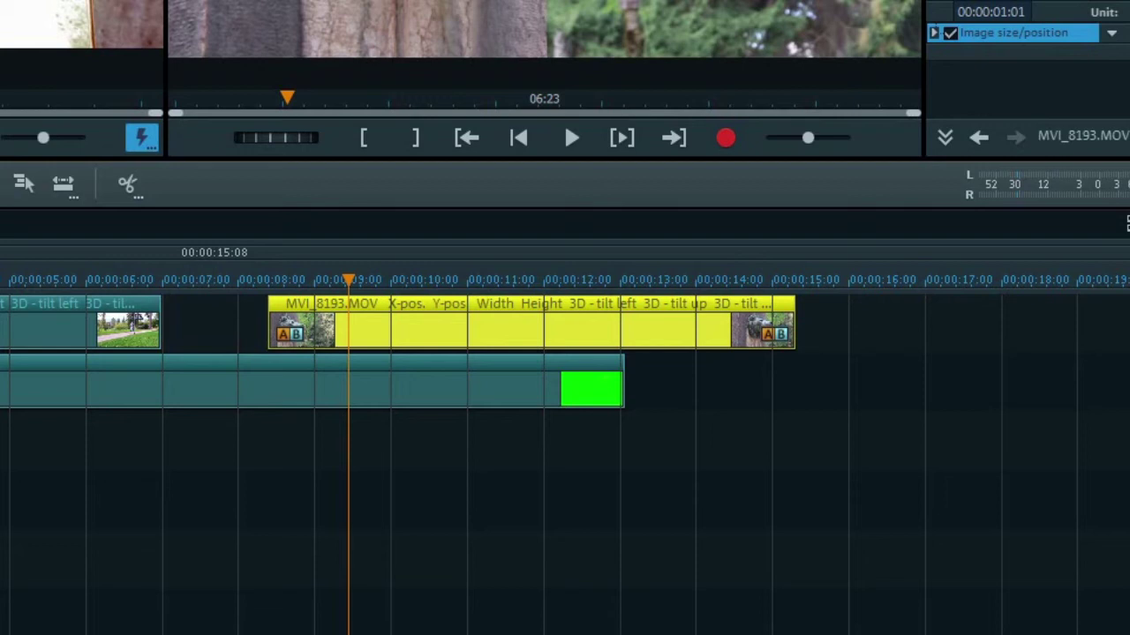
{"action": "right_click", "coordinate": [393, 315]}
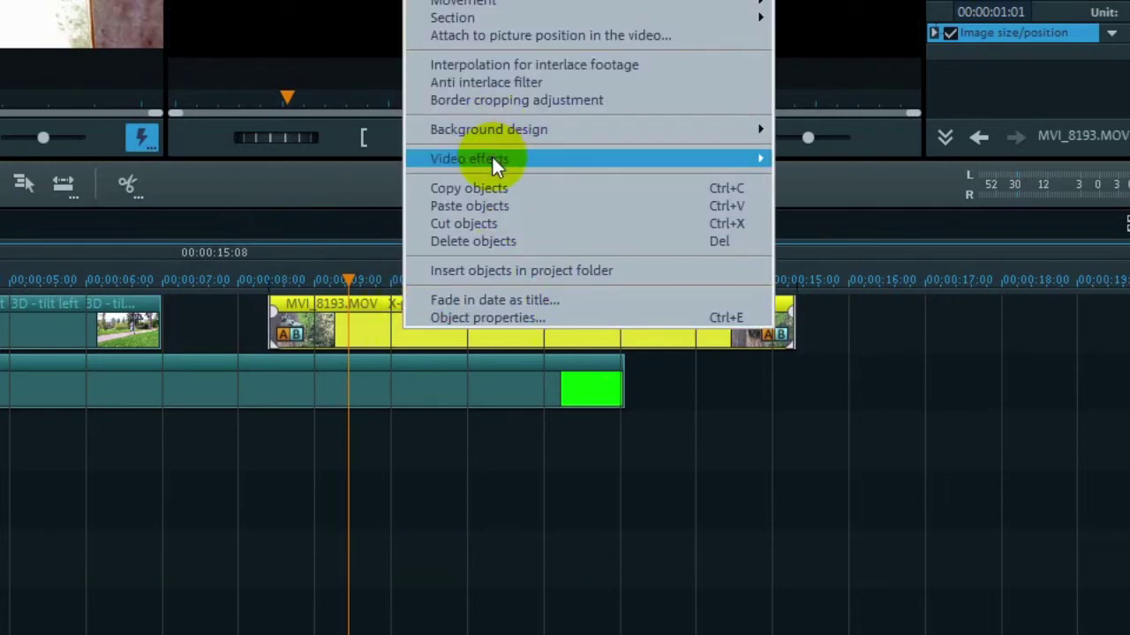
{"action": "mouse_move", "coordinate": [491, 157]}
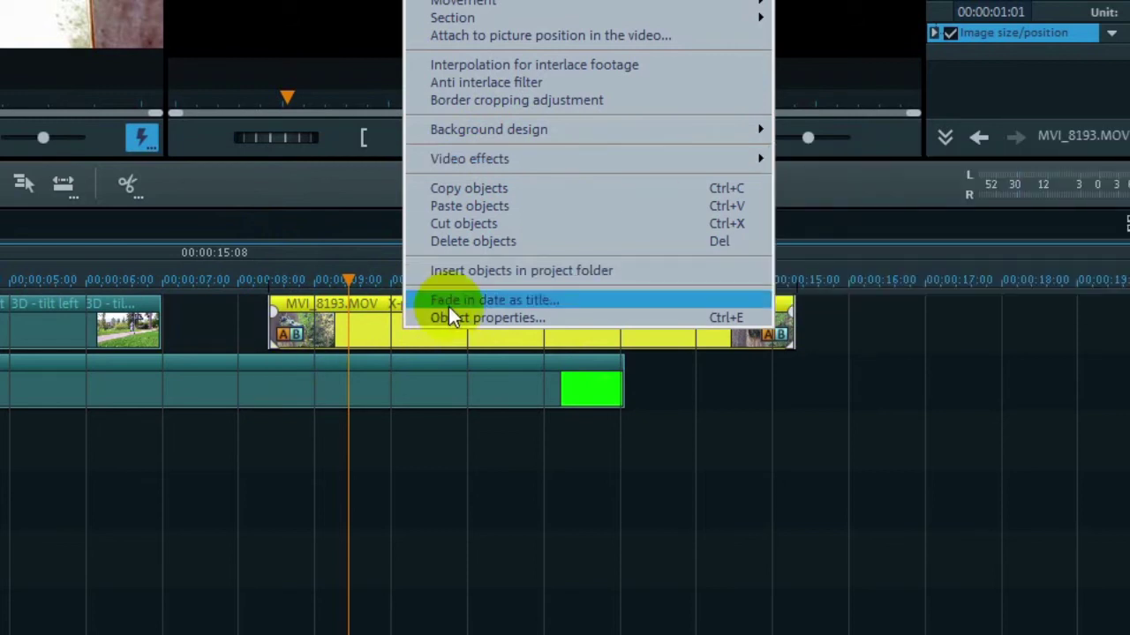
{"action": "left_click", "coordinate": [23, 322]}
{"action": "right_click", "coordinate": [23, 322]}
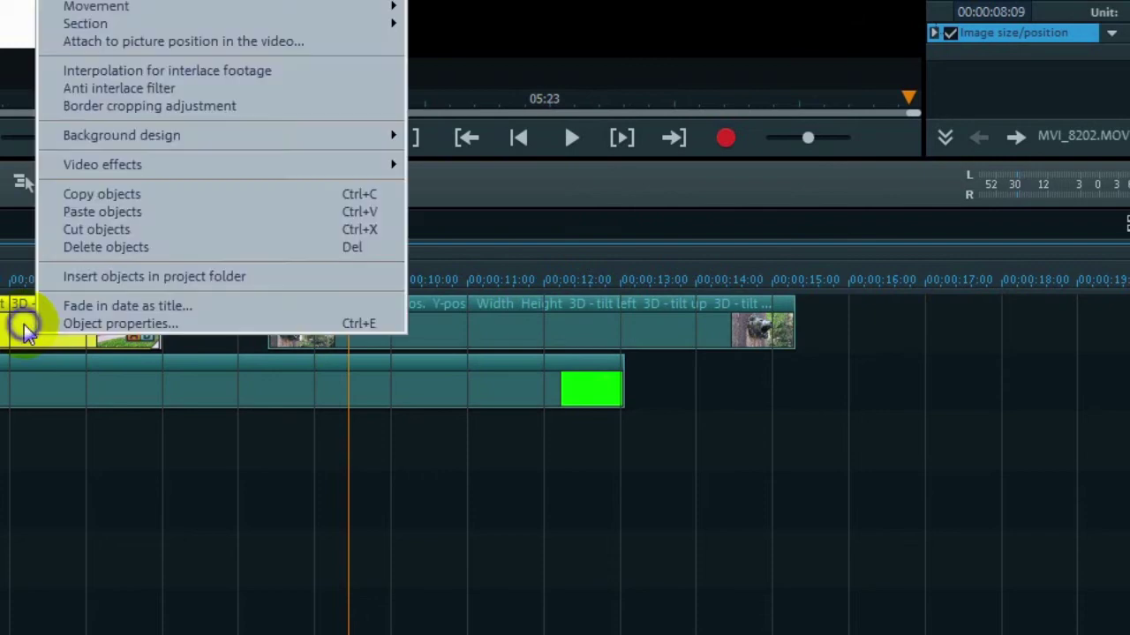
{"action": "mouse_move", "coordinate": [75, 164]}
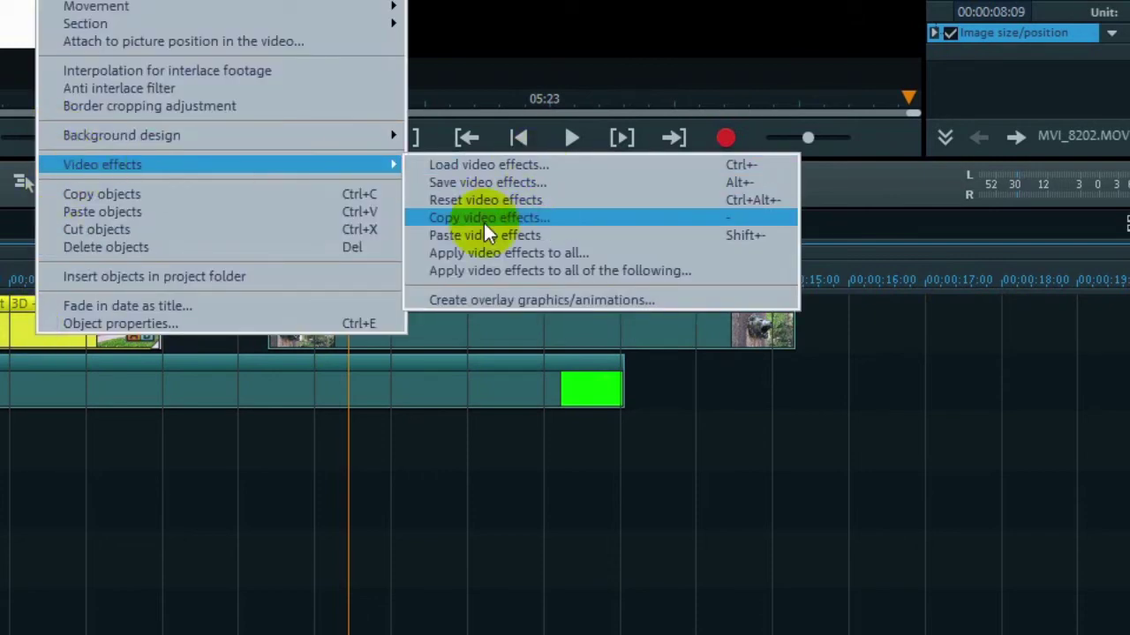
{"action": "left_click", "coordinate": [372, 471]}
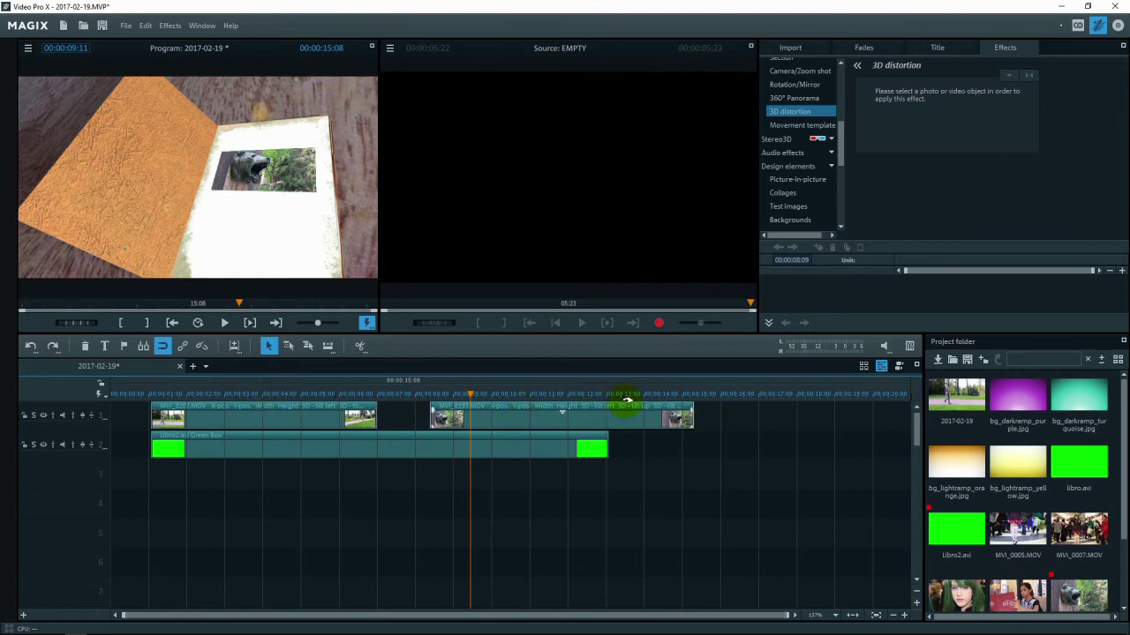
- Play the project from before the first clip and check the frame at 00:00:05:16 to review how both clips follow the page
{"action": "left_click", "coordinate": [142, 394]}
{"action": "key", "text": "space"}
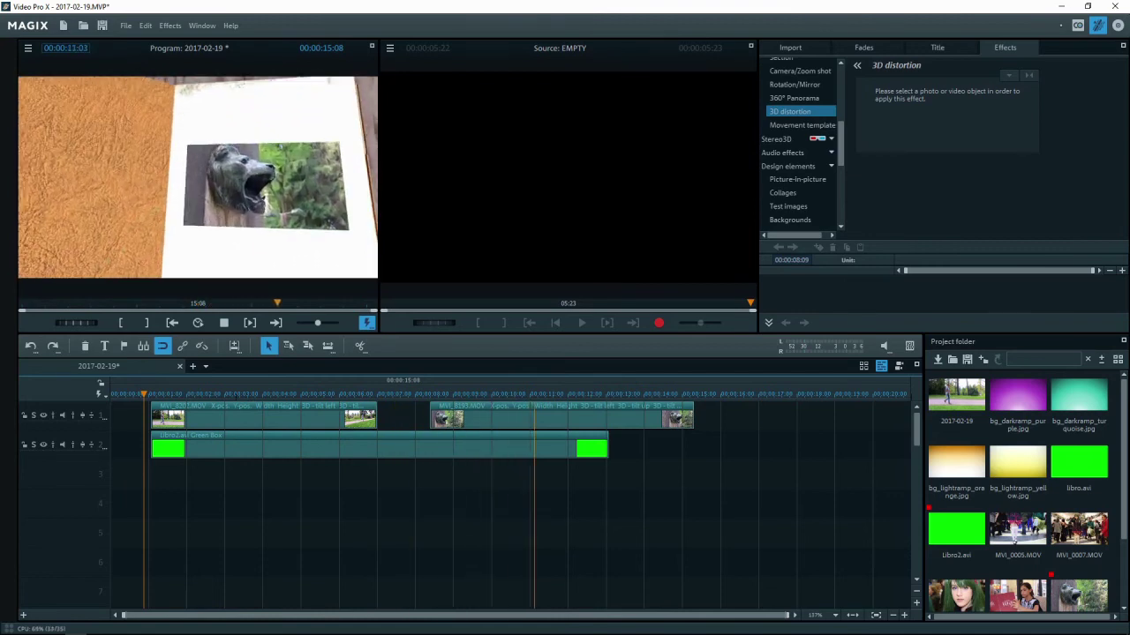
{"action": "key", "text": "space"}
{"action": "left_click", "coordinate": [256, 395]}
{"action": "left_click", "coordinate": [326, 394]}
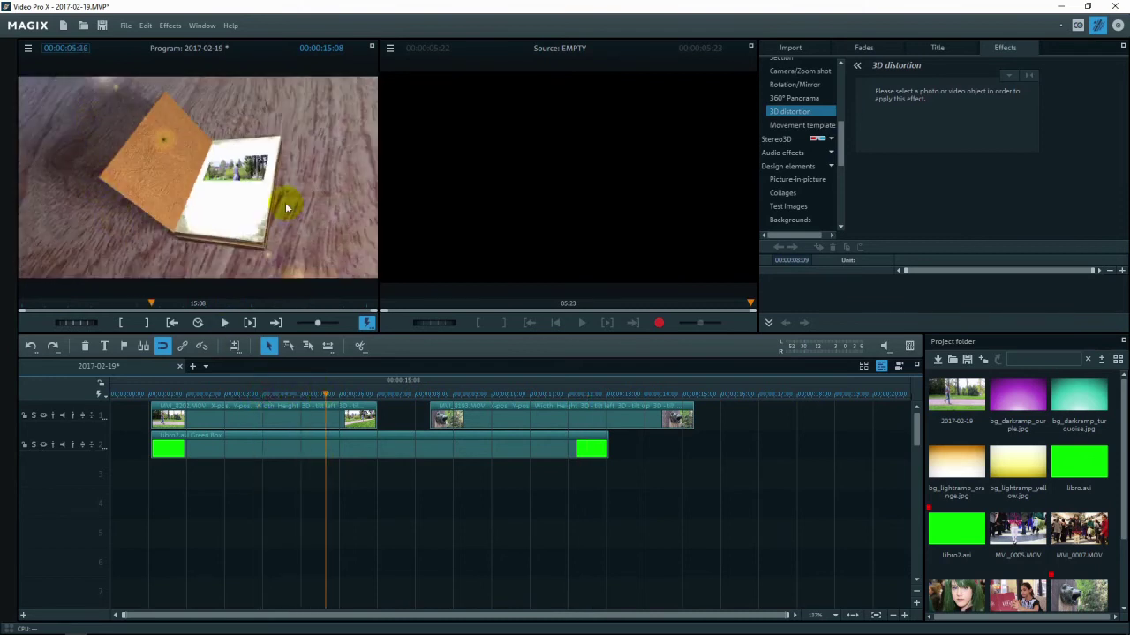